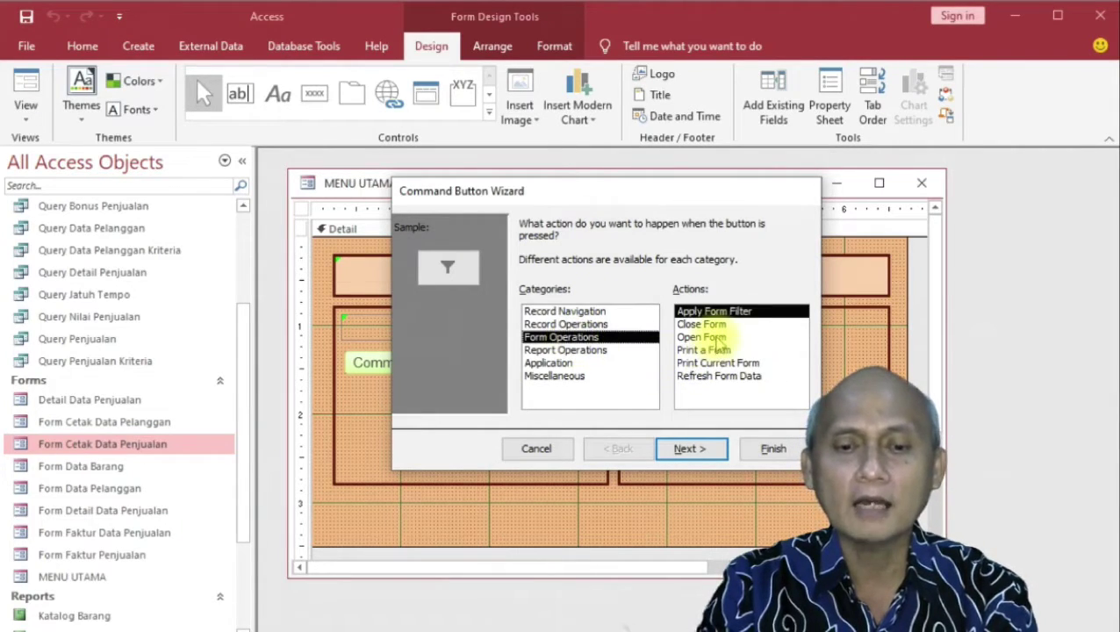
Set the command button's action to Open Form for Form Data Pelanggan, showing all the records
{"action": "left_click", "coordinate": [713, 338]}
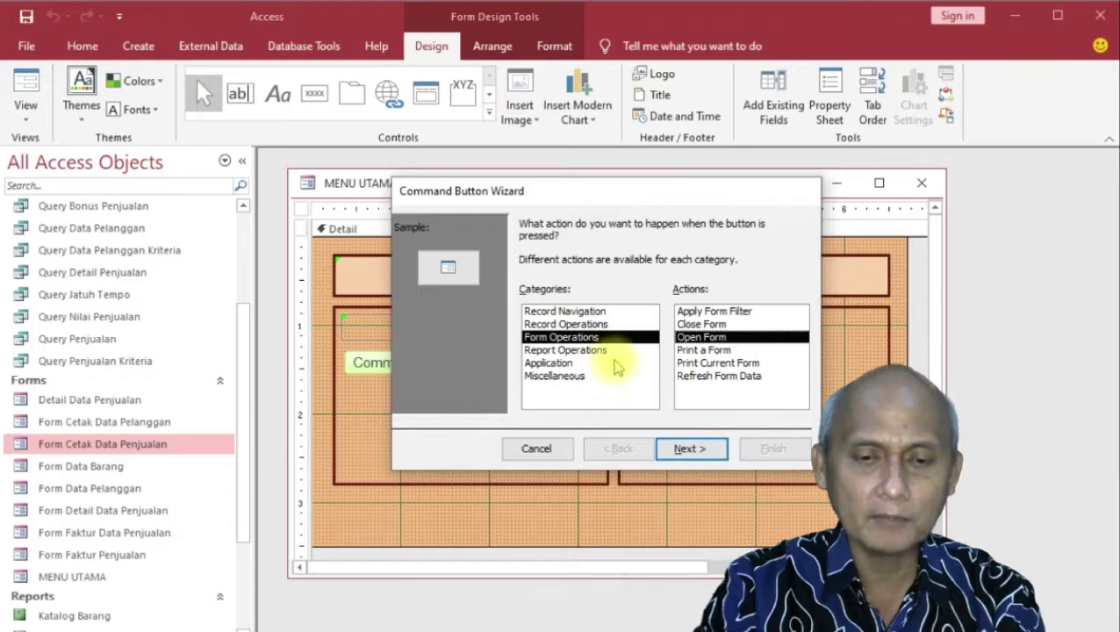
{"action": "left_click", "coordinate": [702, 451]}
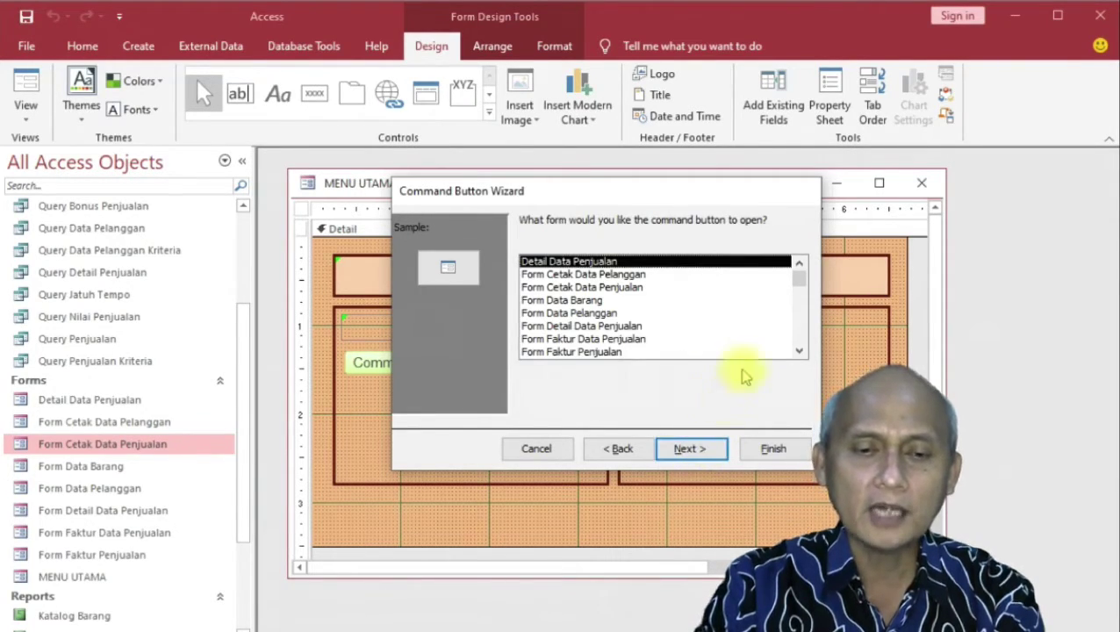
{"action": "left_click_drag", "start_coordinate": [802, 276], "coordinate": [597, 323]}
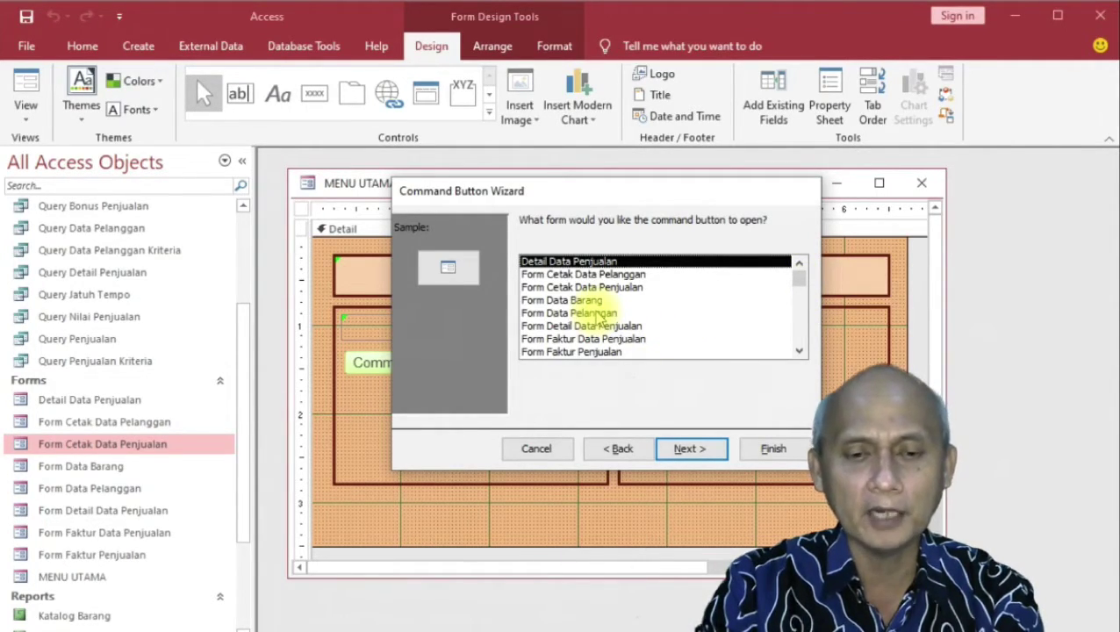
{"action": "left_click", "coordinate": [595, 313]}
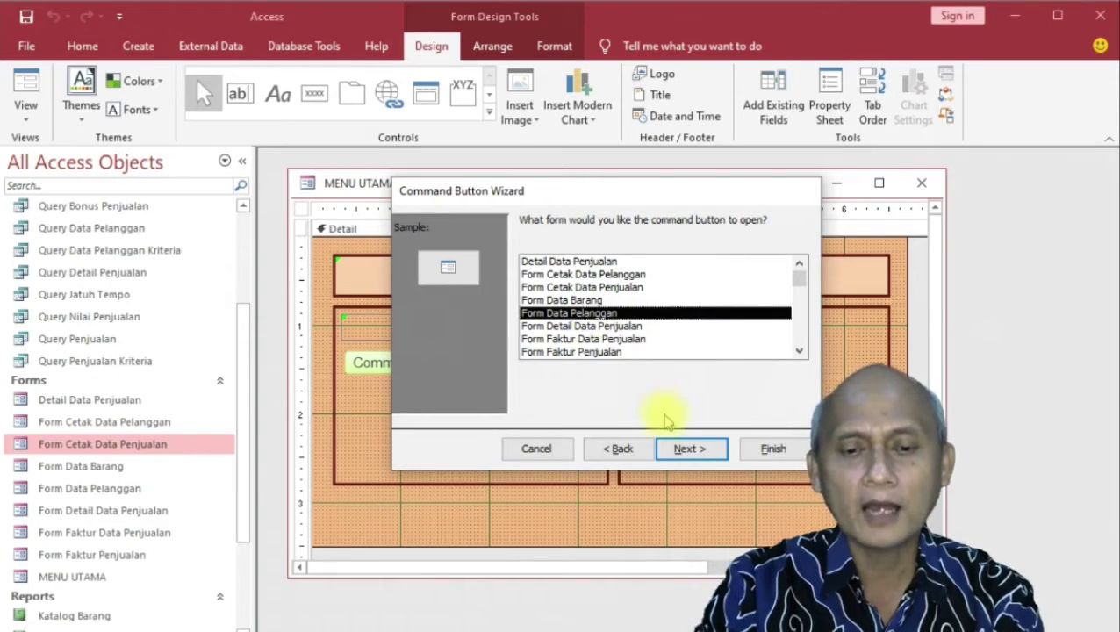
{"action": "left_click", "coordinate": [689, 449]}
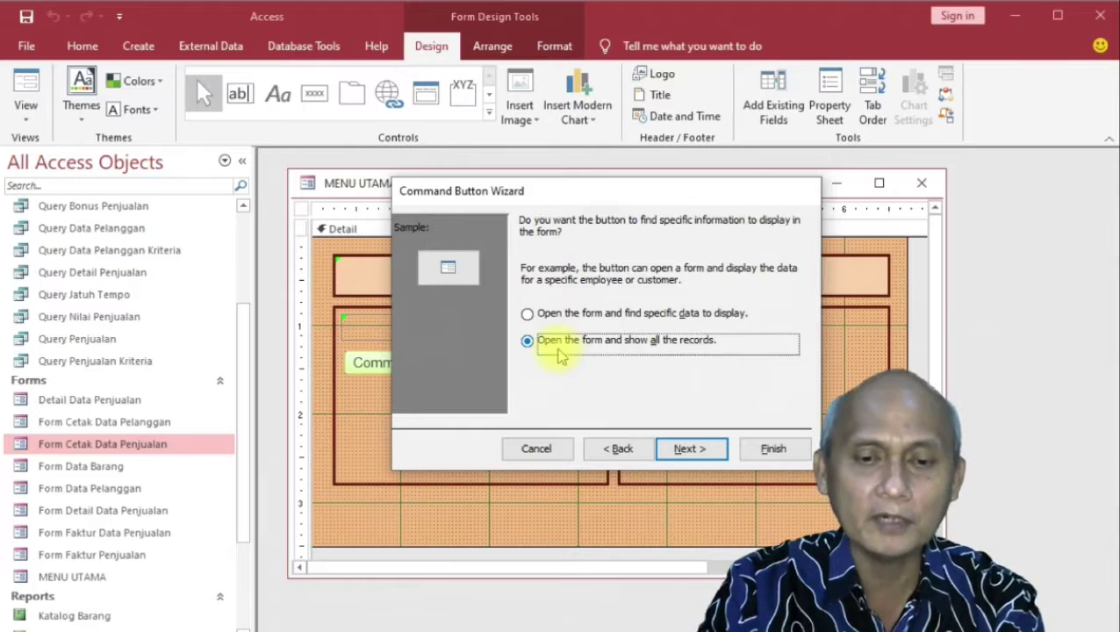
{"action": "left_click", "coordinate": [688, 452]}
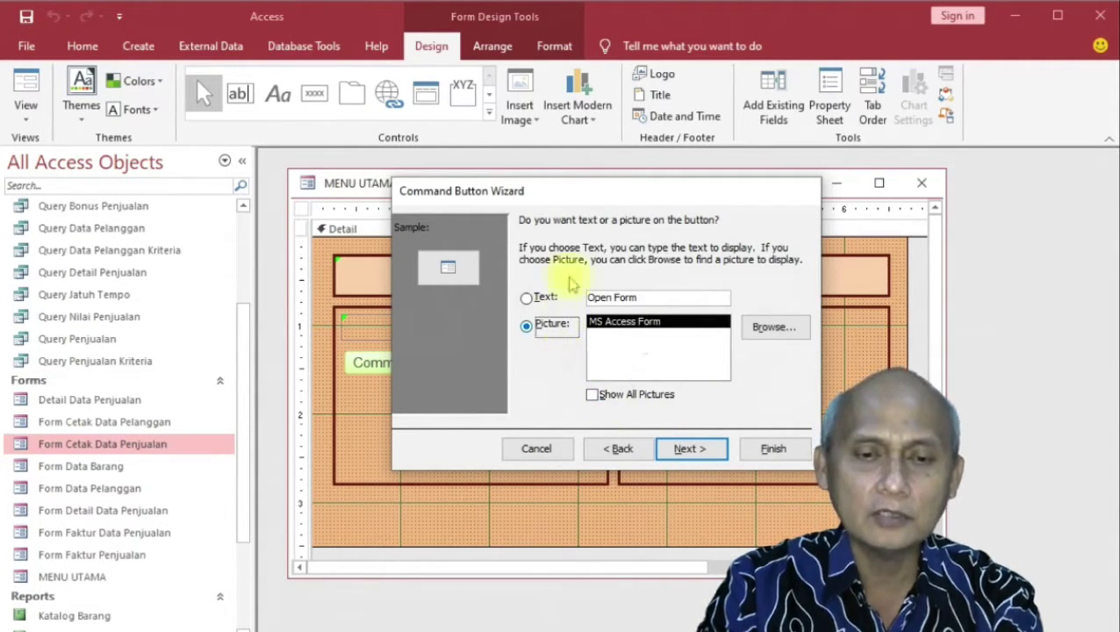
Give the button the text caption FORM DATA PELANGGAN instead of a picture and finish the wizard with the default name
{"action": "left_click_drag", "start_coordinate": [575, 199], "coordinate": [578, 249]}
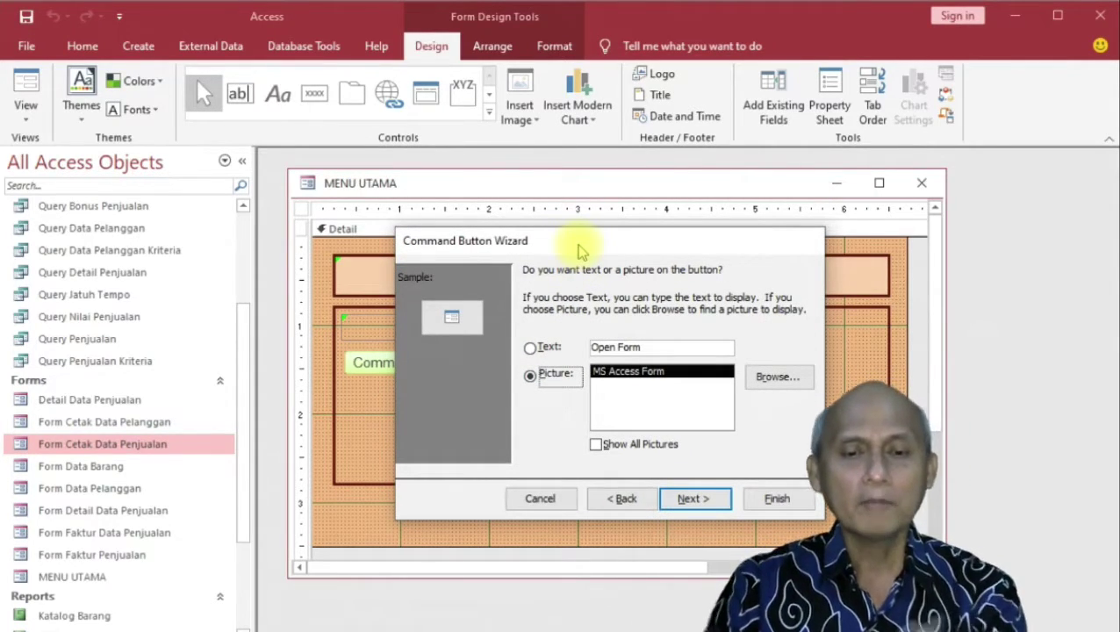
{"action": "left_click", "coordinate": [531, 349]}
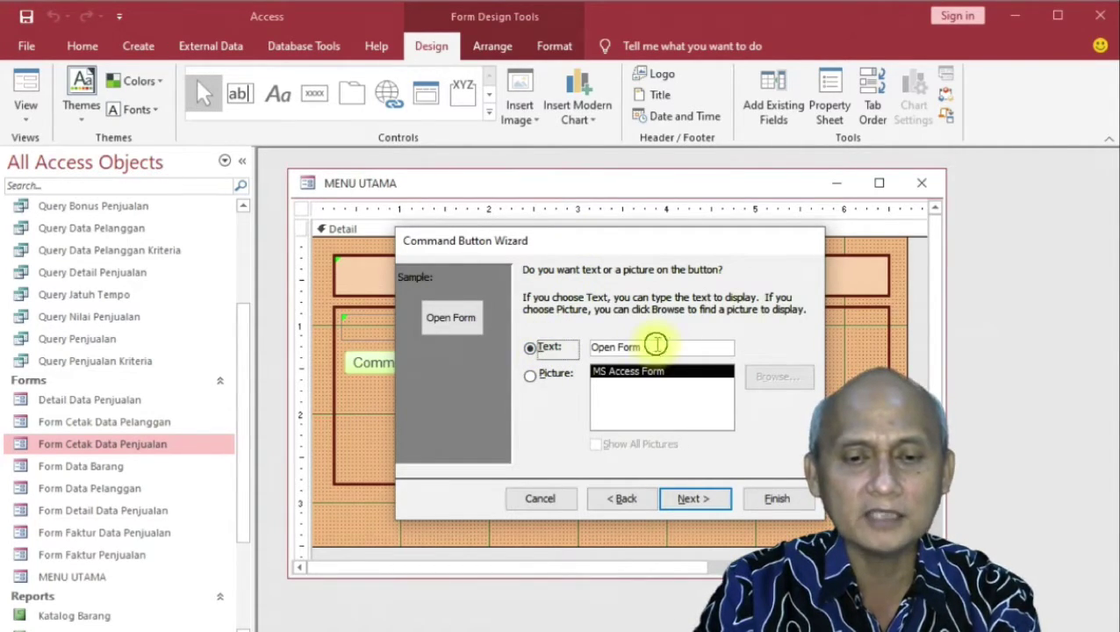
{"action": "left_click_drag", "start_coordinate": [655, 346], "coordinate": [569, 350]}
{"action": "type", "text": "fO"}
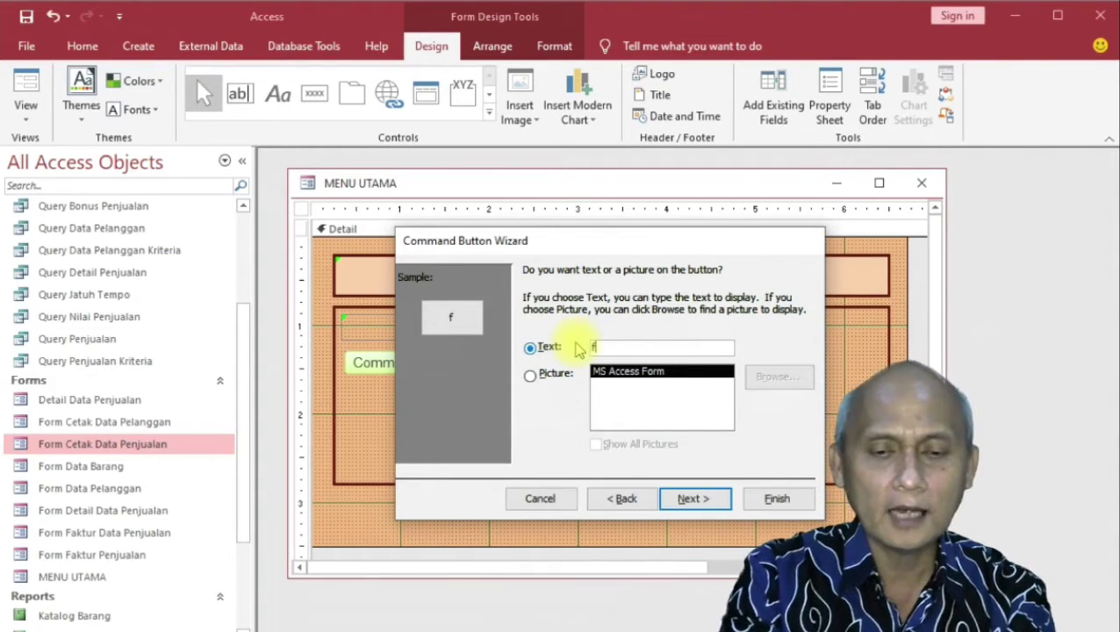
{"action": "key", "text": "BackSpace"}
{"action": "key", "text": "BackSpace"}
{"action": "type", "text": "form"}
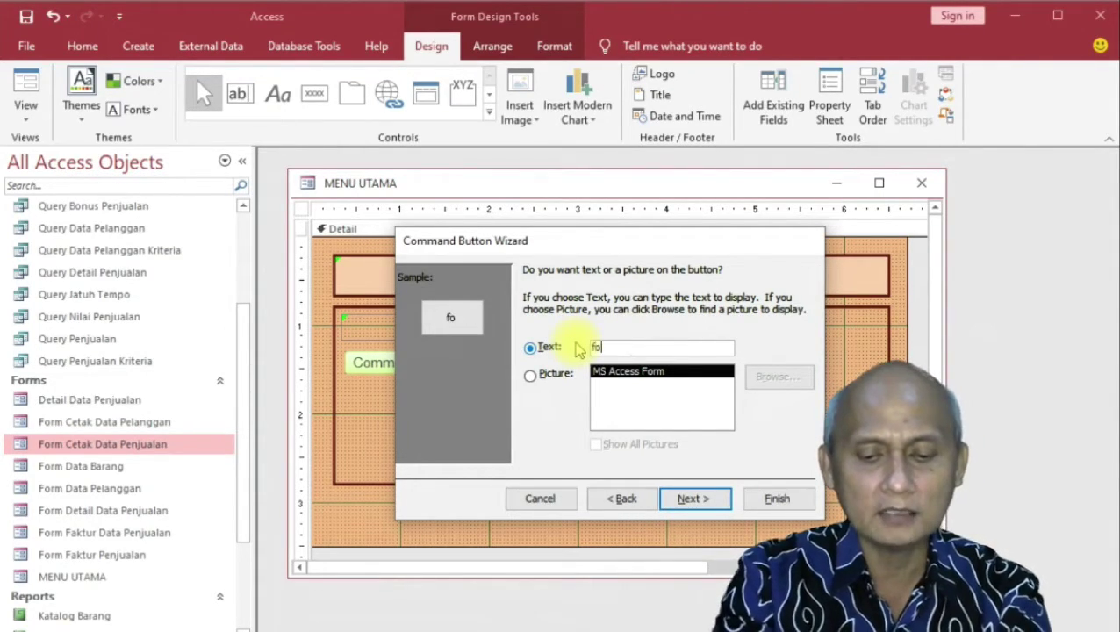
{"action": "key", "text": "BackSpace"}
{"action": "key", "text": "BackSpace"}
{"action": "key", "text": "BackSpace"}
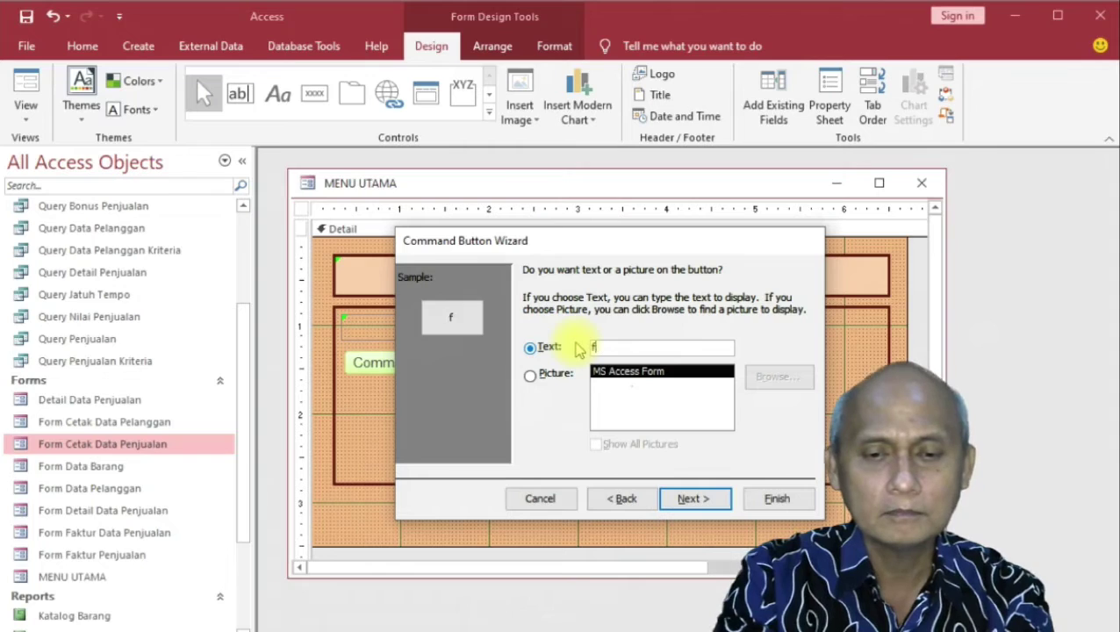
{"action": "type", "text": "ORM"}
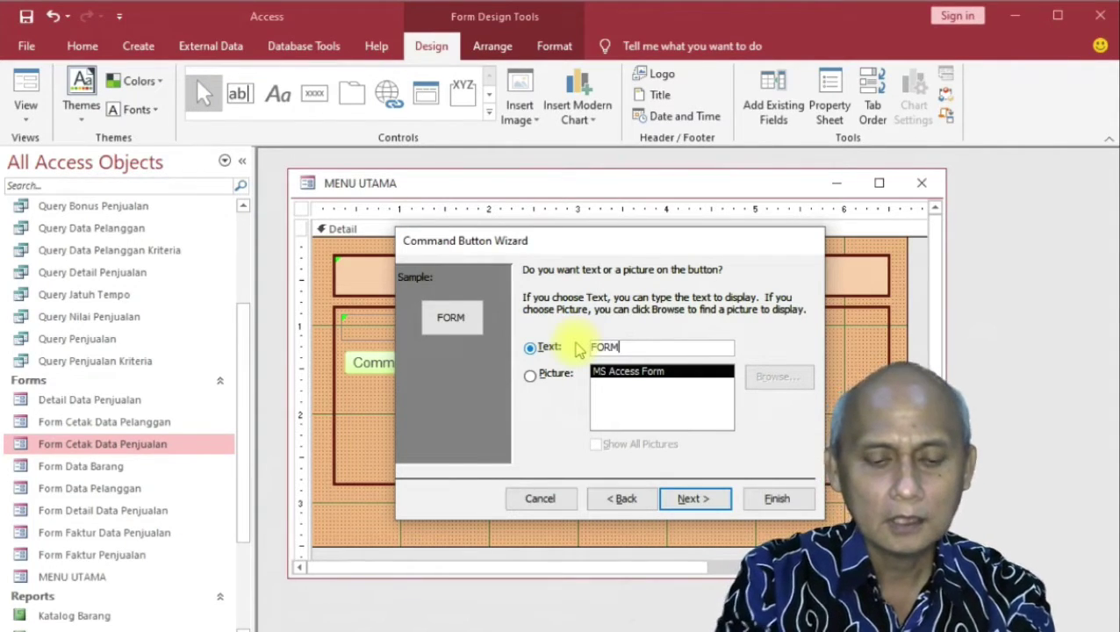
{"action": "type", "text": " DATA PELANGAN"}
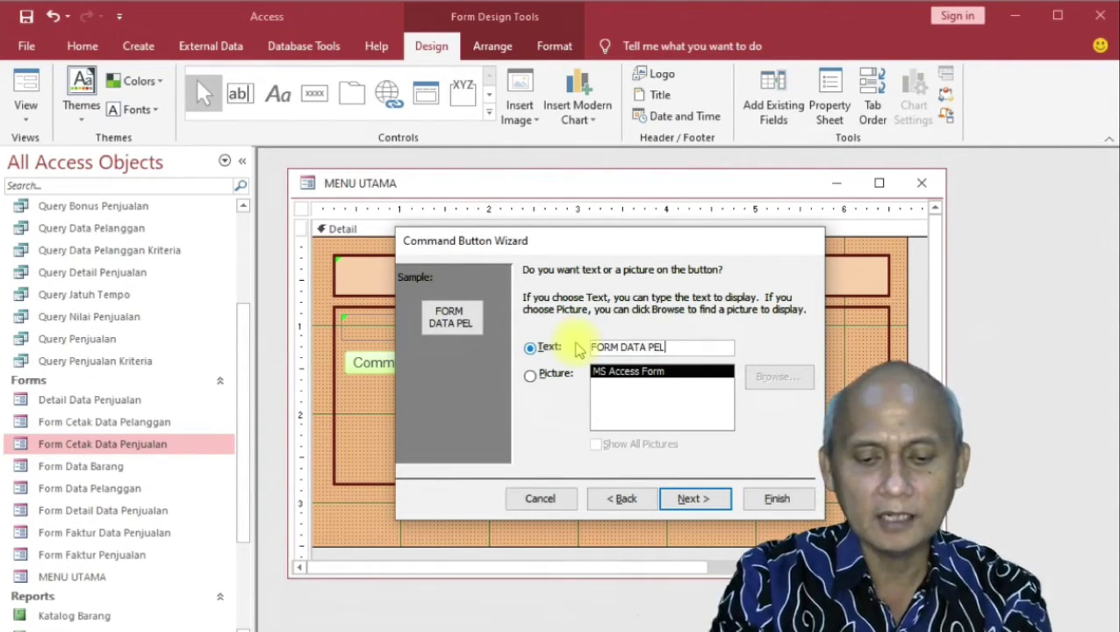
{"action": "key", "text": "BackSpace"}
{"action": "key", "text": "BackSpace"}
{"action": "type", "text": "GGAN"}
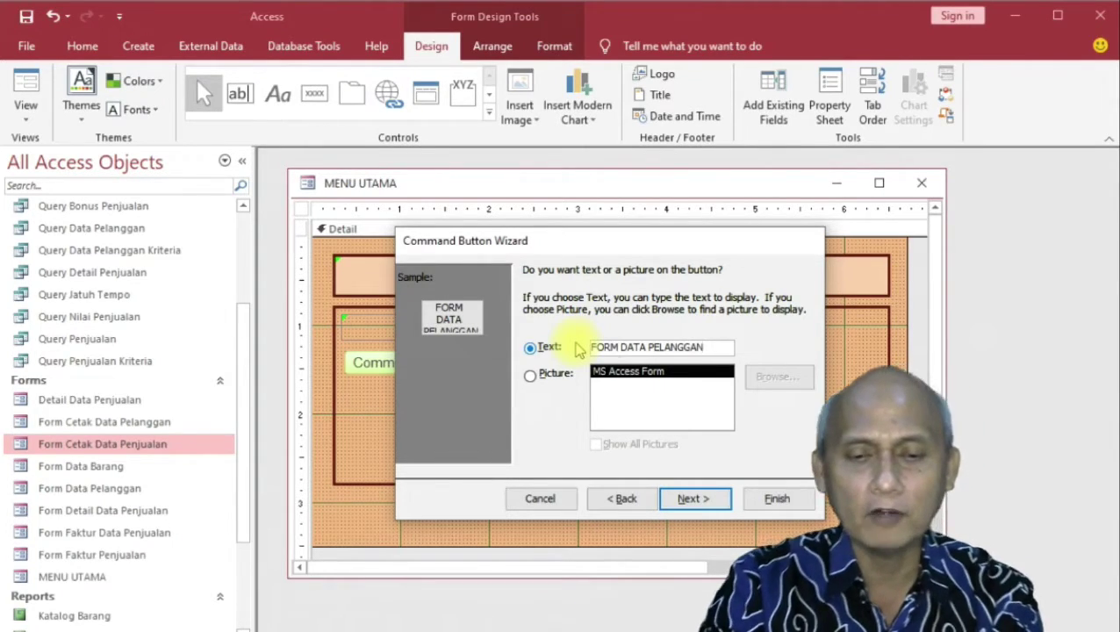
{"action": "left_click", "coordinate": [692, 499]}
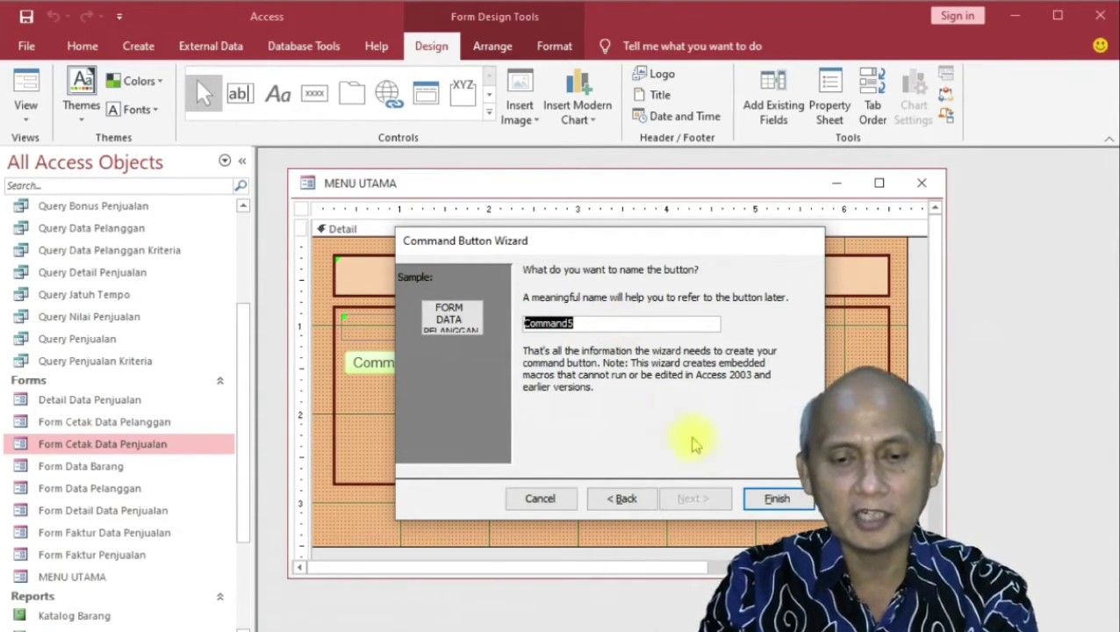
{"action": "left_click", "coordinate": [774, 498]}
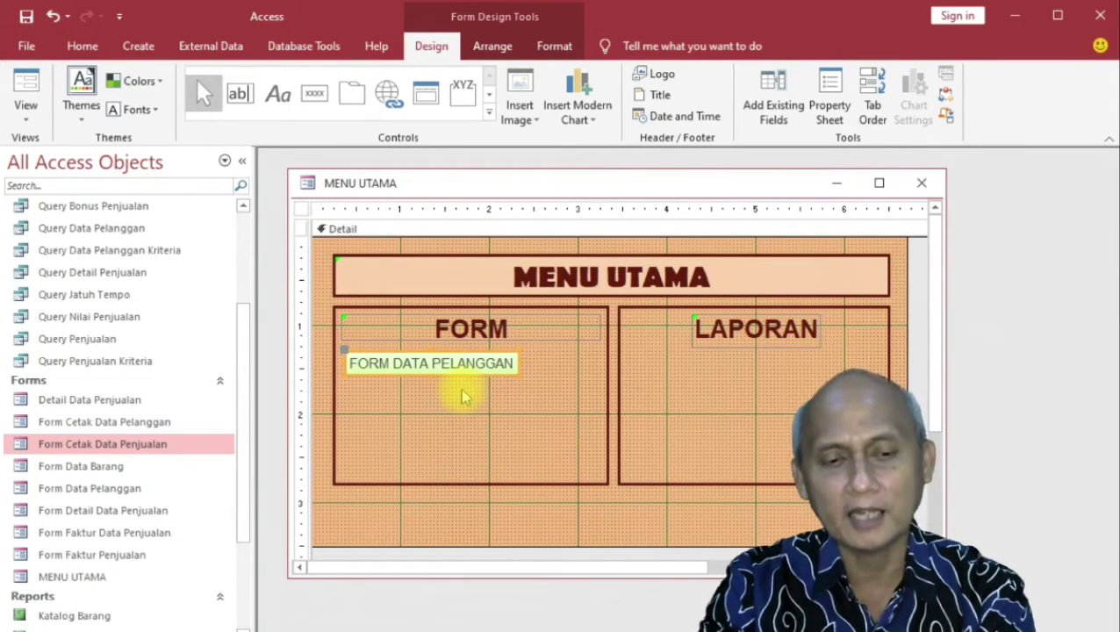
Widen the FORM DATA PELANGGAN button to span the FORM box, matching the width of its heading
{"action": "left_click", "coordinate": [463, 442]}
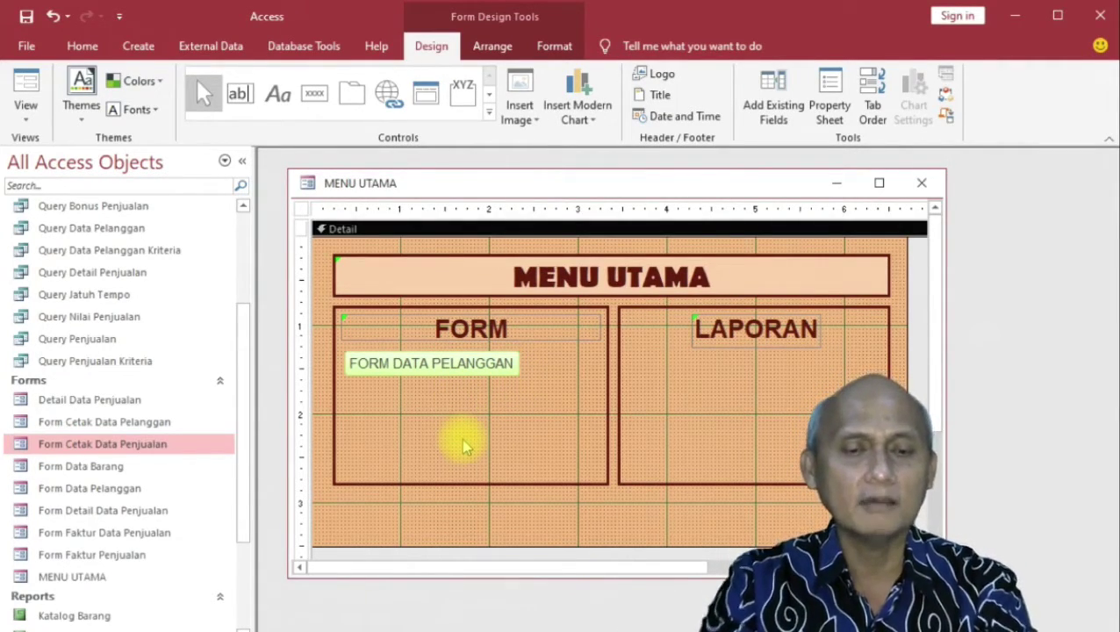
{"action": "left_click", "coordinate": [474, 363]}
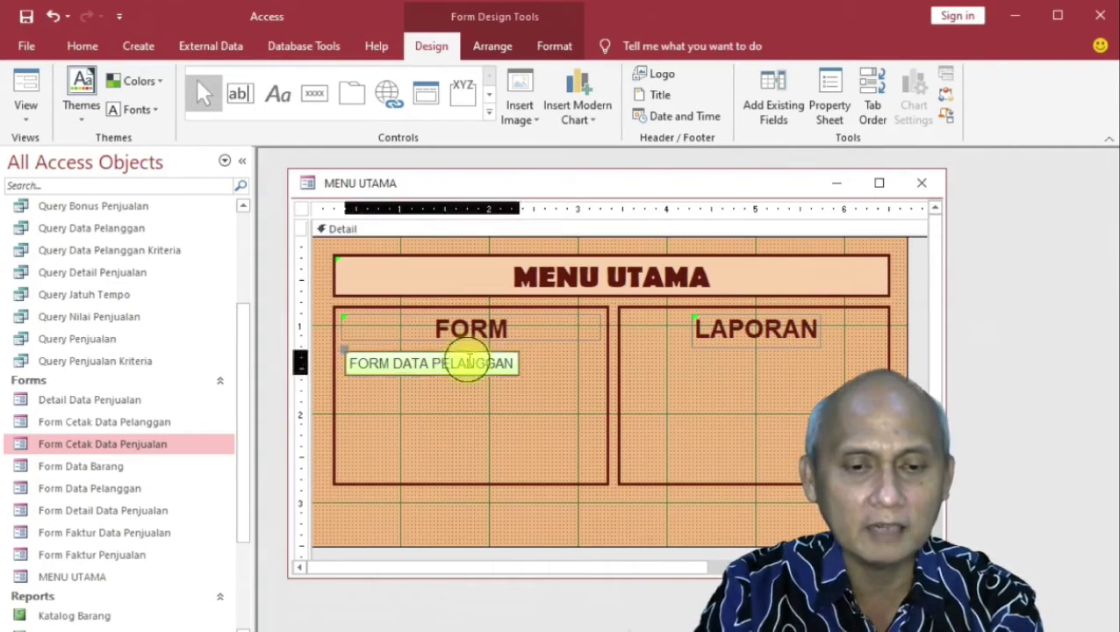
{"action": "left_click_drag", "start_coordinate": [519, 363], "coordinate": [599, 363]}
{"action": "left_click", "coordinate": [471, 412]}
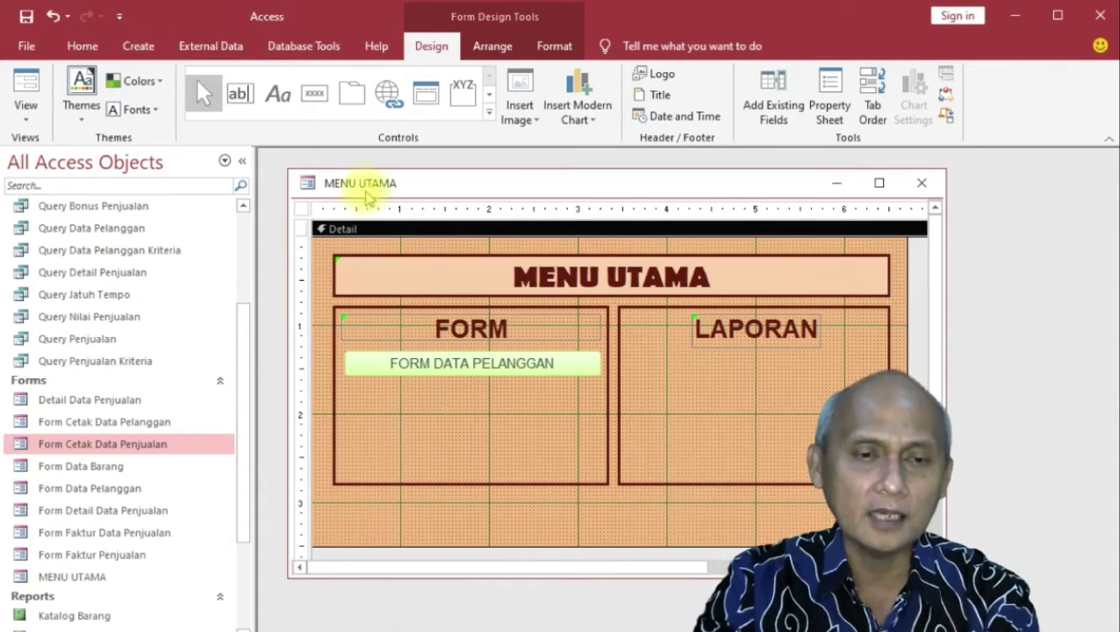
Add a command button below FORM DATA PELANGGAN that opens Form Data Barang and shows all the records
{"action": "left_click", "coordinate": [314, 93]}
{"action": "left_click", "coordinate": [351, 385]}
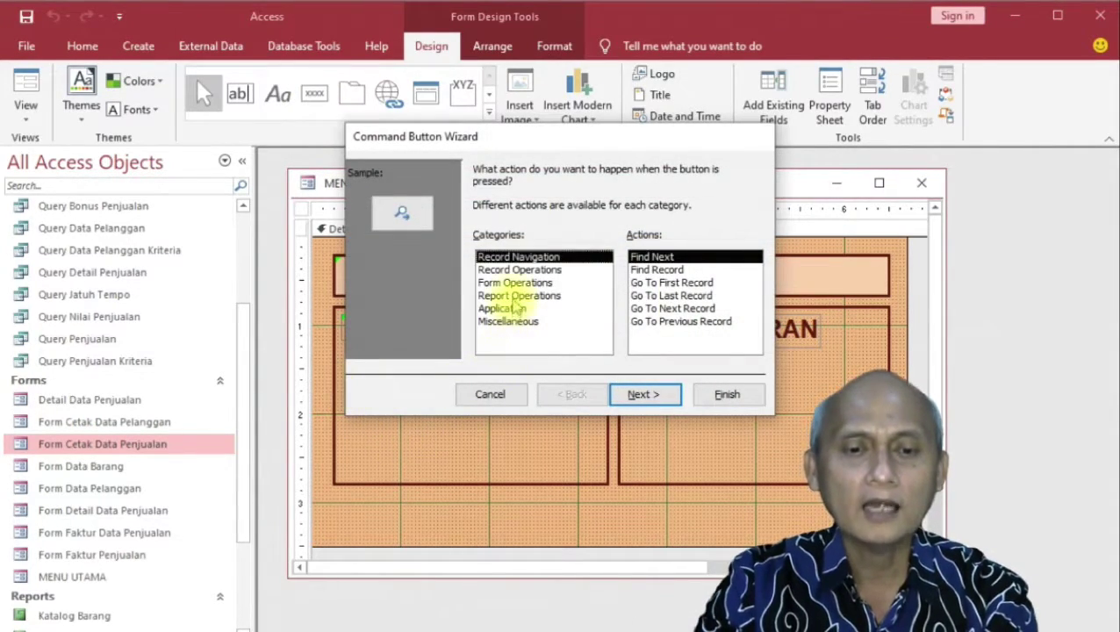
{"action": "left_click", "coordinate": [514, 282]}
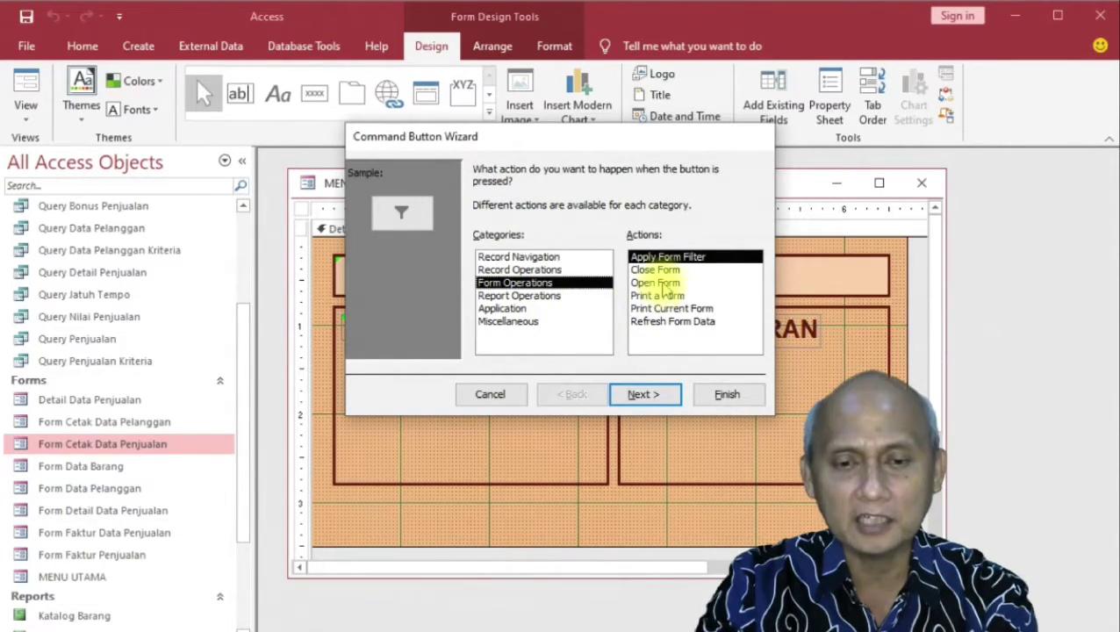
{"action": "left_click", "coordinate": [658, 282]}
{"action": "left_click", "coordinate": [646, 395]}
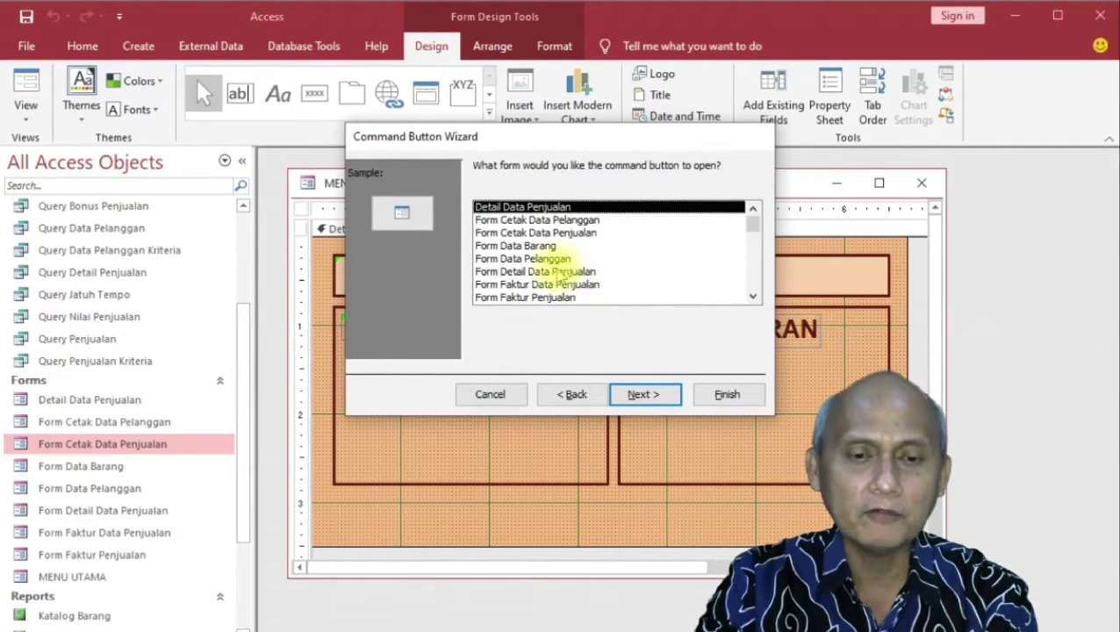
{"action": "left_click", "coordinate": [525, 246]}
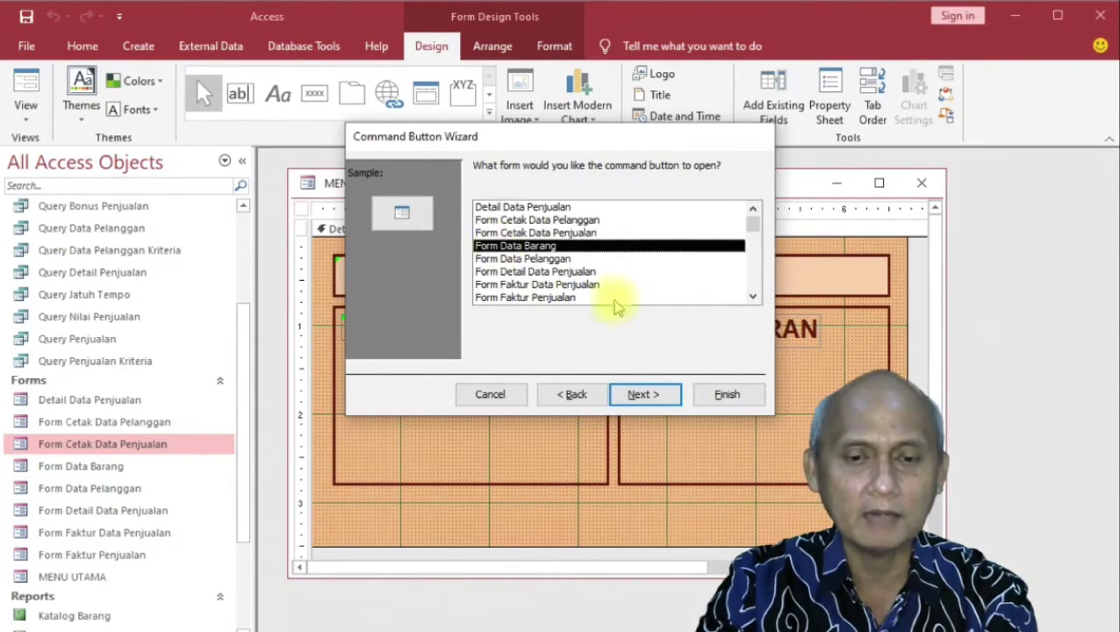
{"action": "left_click", "coordinate": [643, 395]}
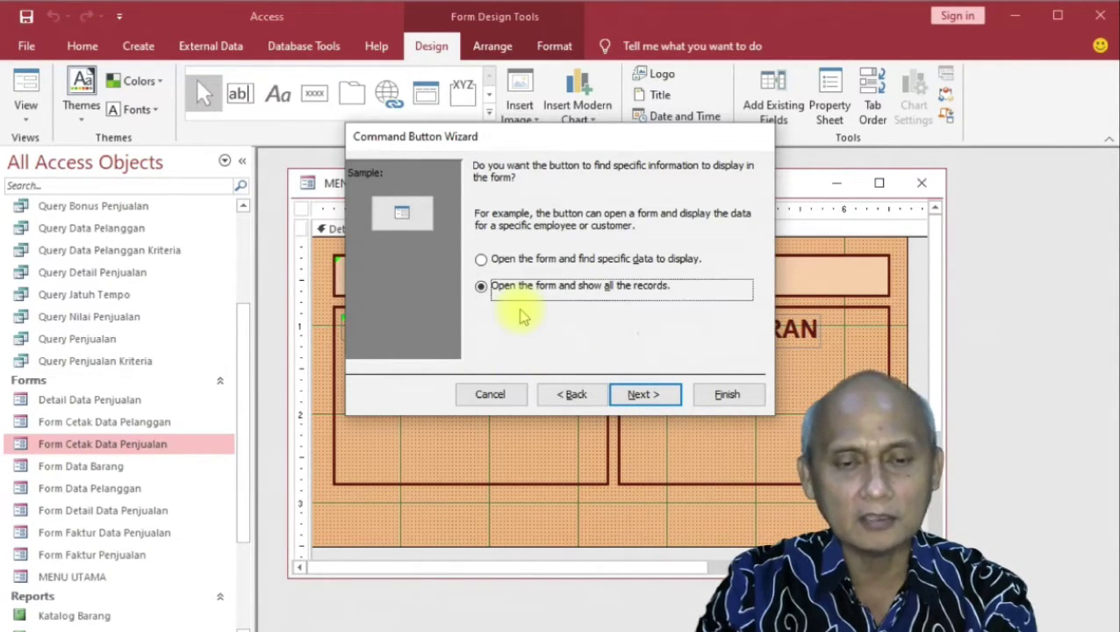
{"action": "left_click", "coordinate": [643, 395]}
Caption the new button with the text FORM DATA BARANG and finish the wizard with the default name
{"action": "left_click", "coordinate": [495, 243]}
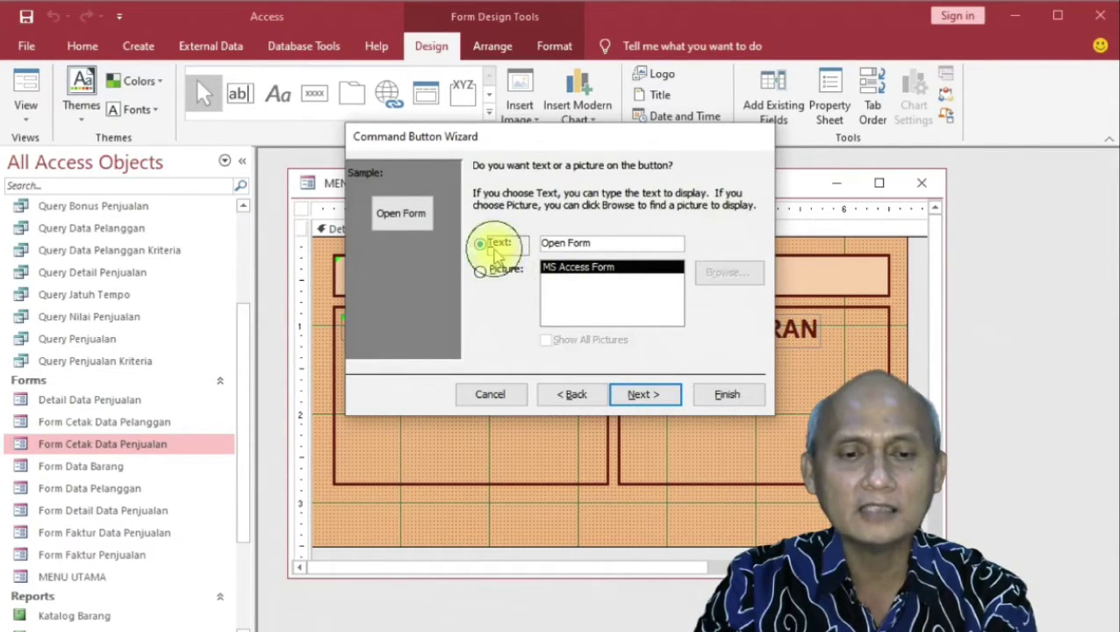
{"action": "left_click_drag", "start_coordinate": [630, 243], "coordinate": [509, 247]}
{"action": "type", "text": "F"}
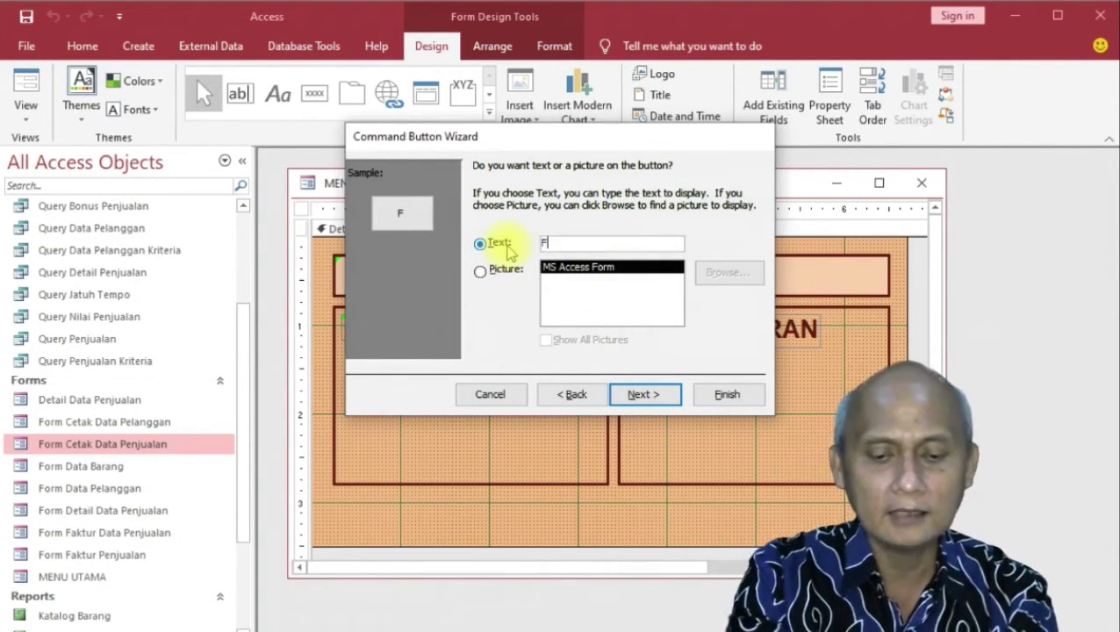
{"action": "type", "text": "ORM "}
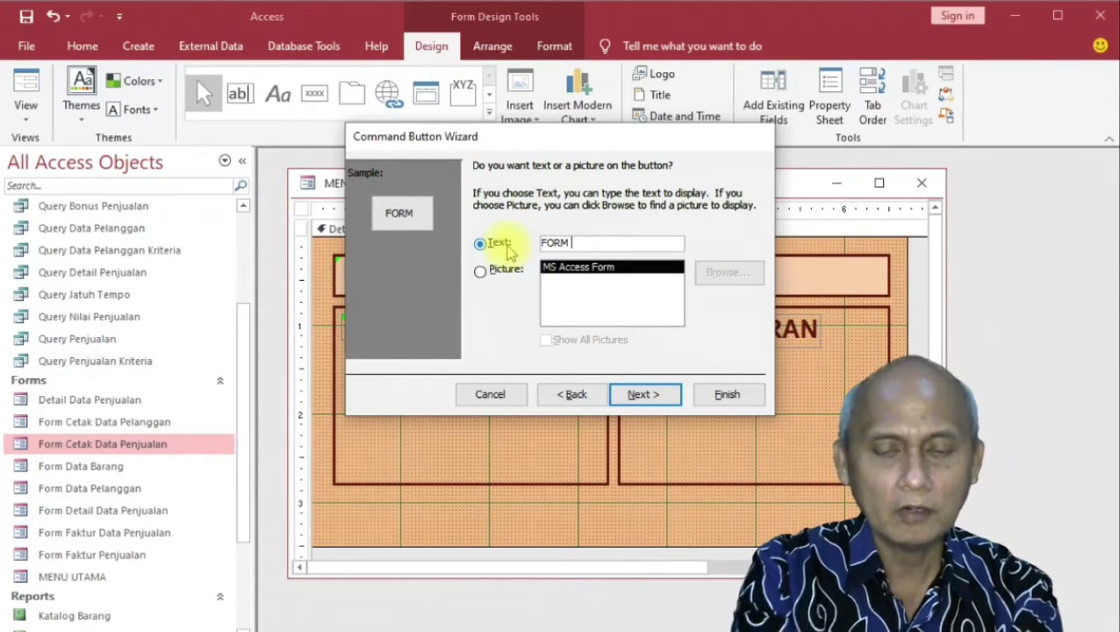
{"action": "type", "text": "DATA BARANG"}
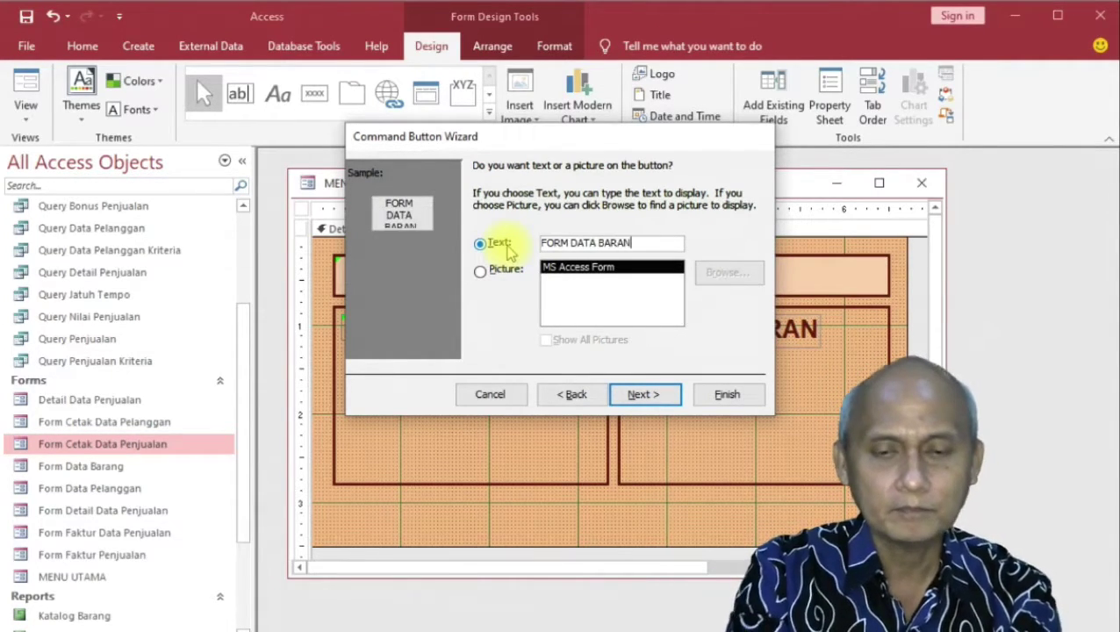
{"action": "left_click", "coordinate": [641, 395]}
{"action": "left_click", "coordinate": [727, 394]}
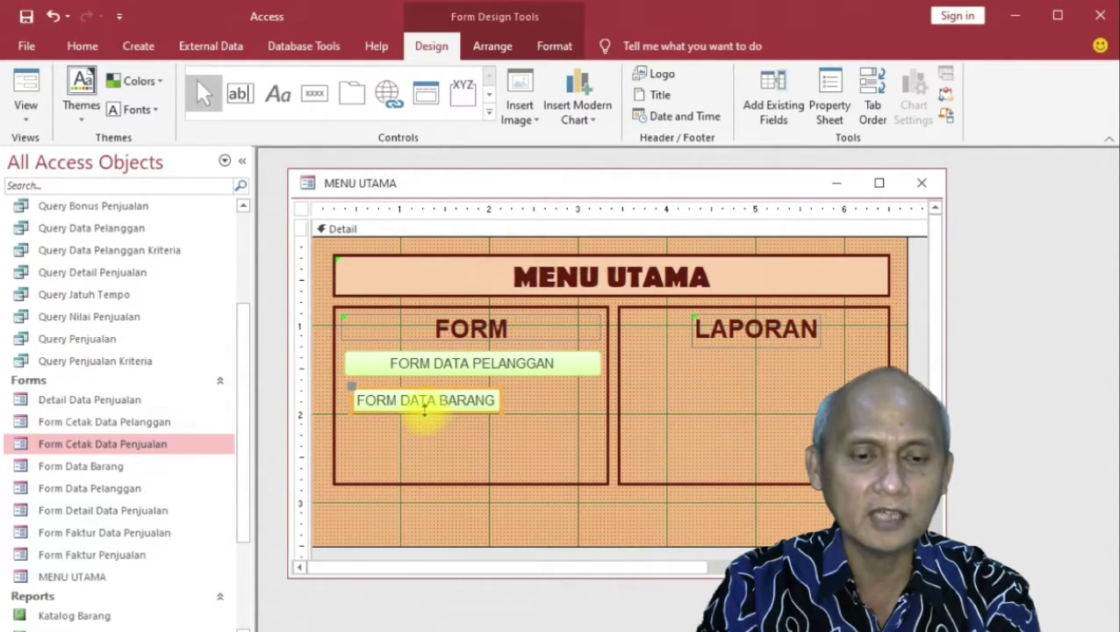
Align the FORM DATA BARANG button with the left edge of the button above and widen it to match
{"action": "left_click", "coordinate": [352, 392]}
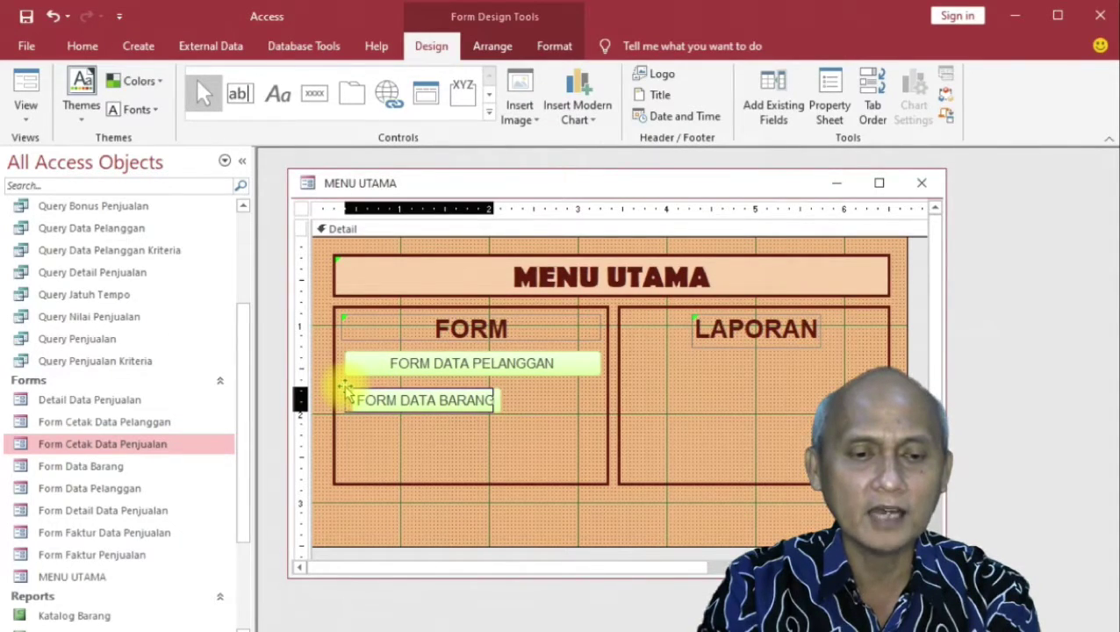
{"action": "left_click_drag", "start_coordinate": [494, 400], "coordinate": [600, 400]}
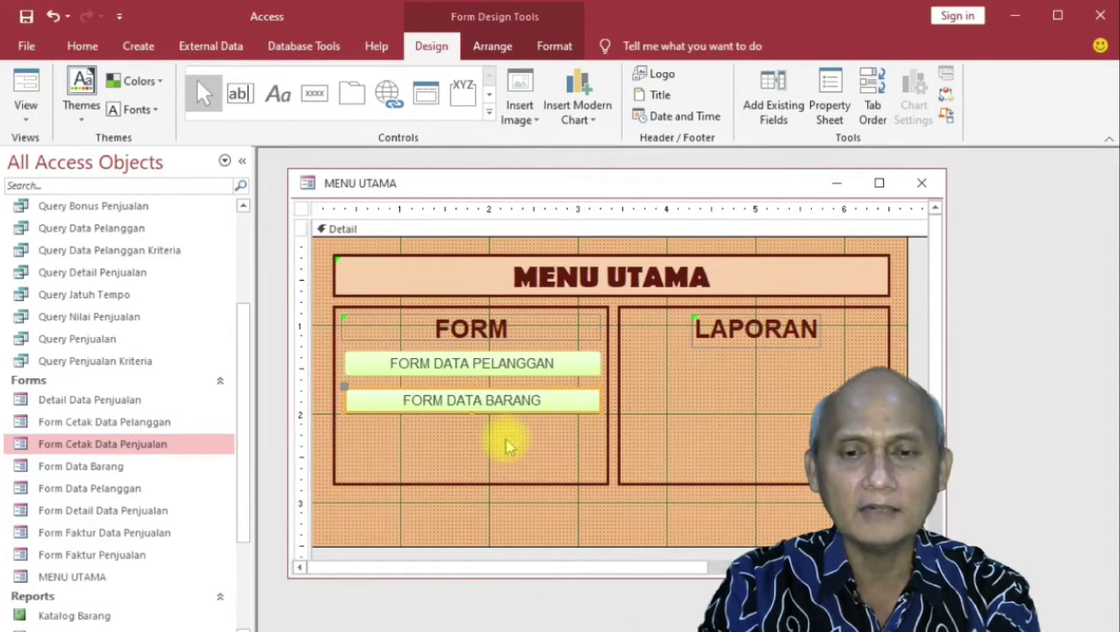
{"action": "left_click", "coordinate": [508, 446]}
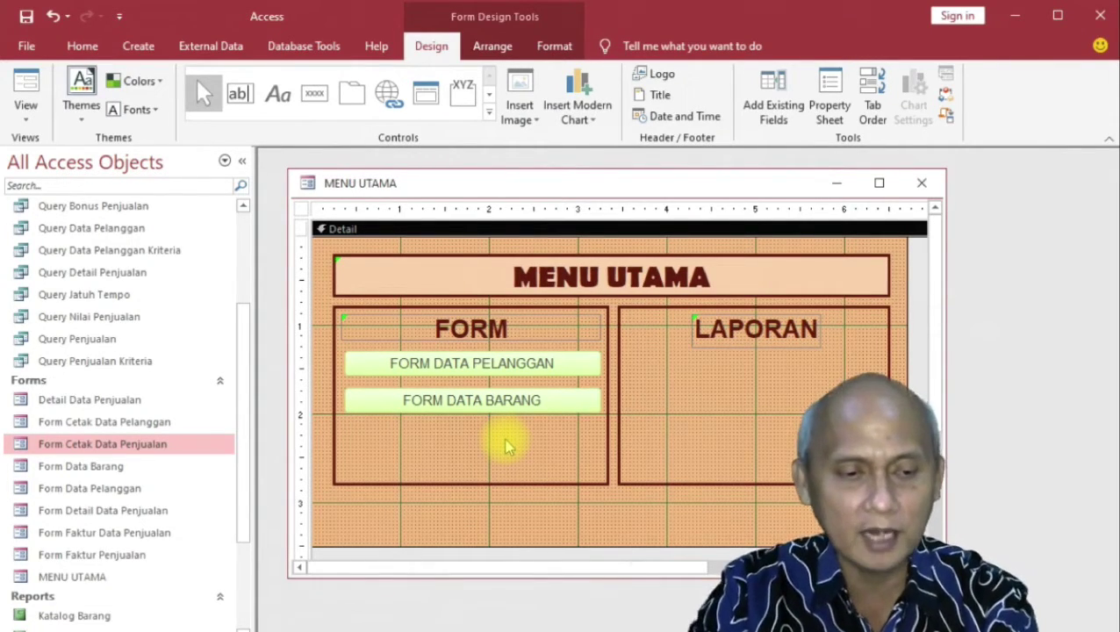
Open Form Faktur Data Penjualan to check its contents, and close it again
{"action": "double_click", "coordinate": [136, 535]}
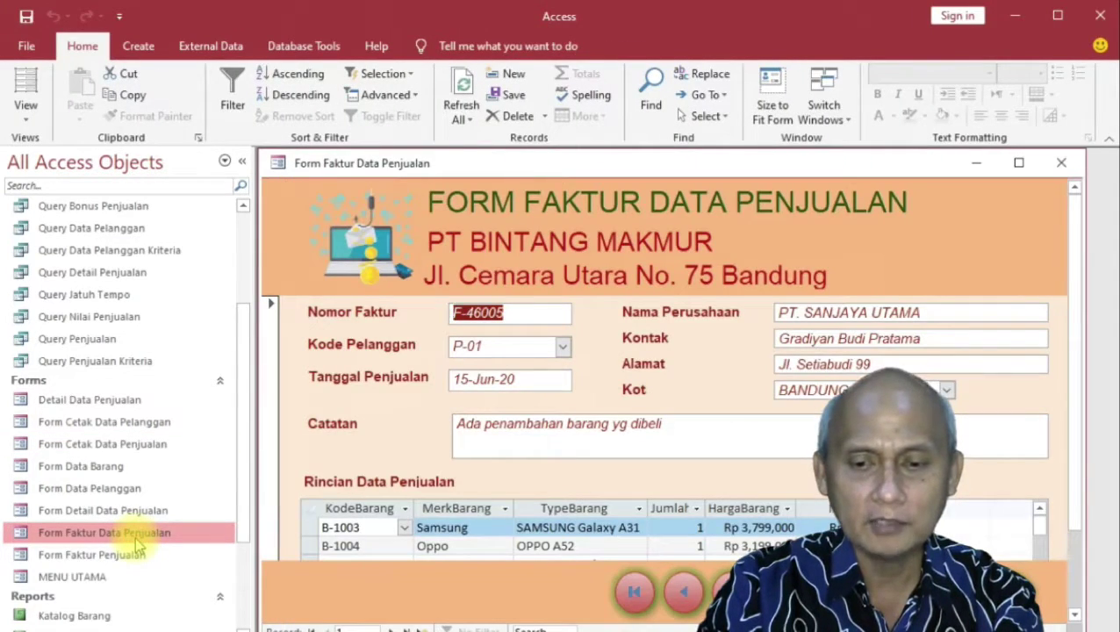
{"action": "left_click", "coordinate": [1061, 162]}
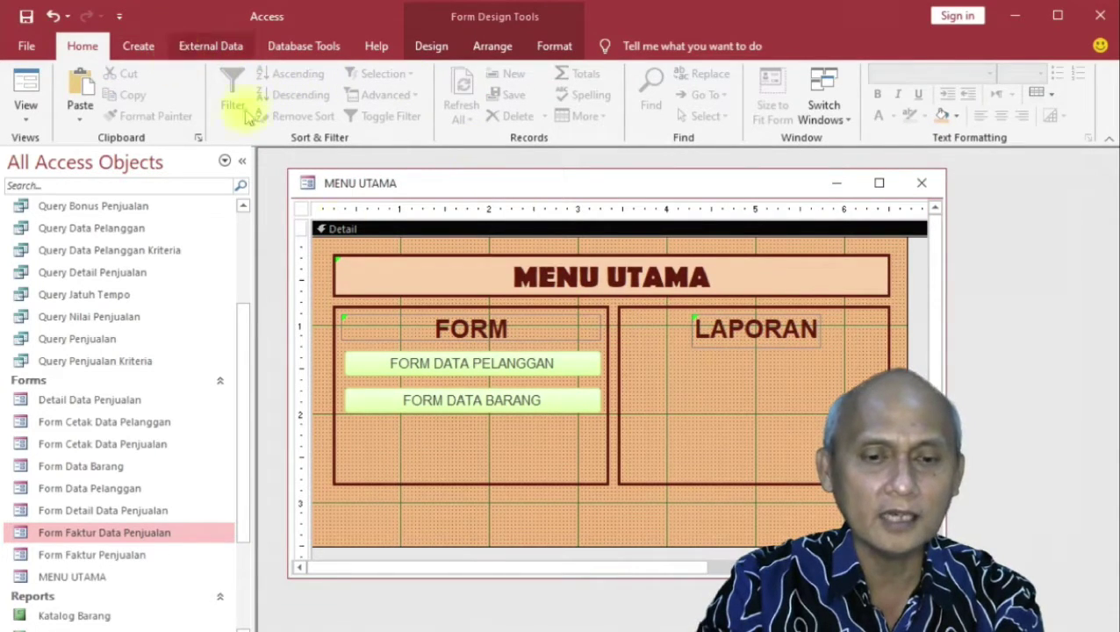
Add a command button below FORM DATA BARANG that opens Form Faktur Penjualan and shows all the records
{"action": "left_click", "coordinate": [433, 48]}
{"action": "left_click", "coordinate": [314, 97]}
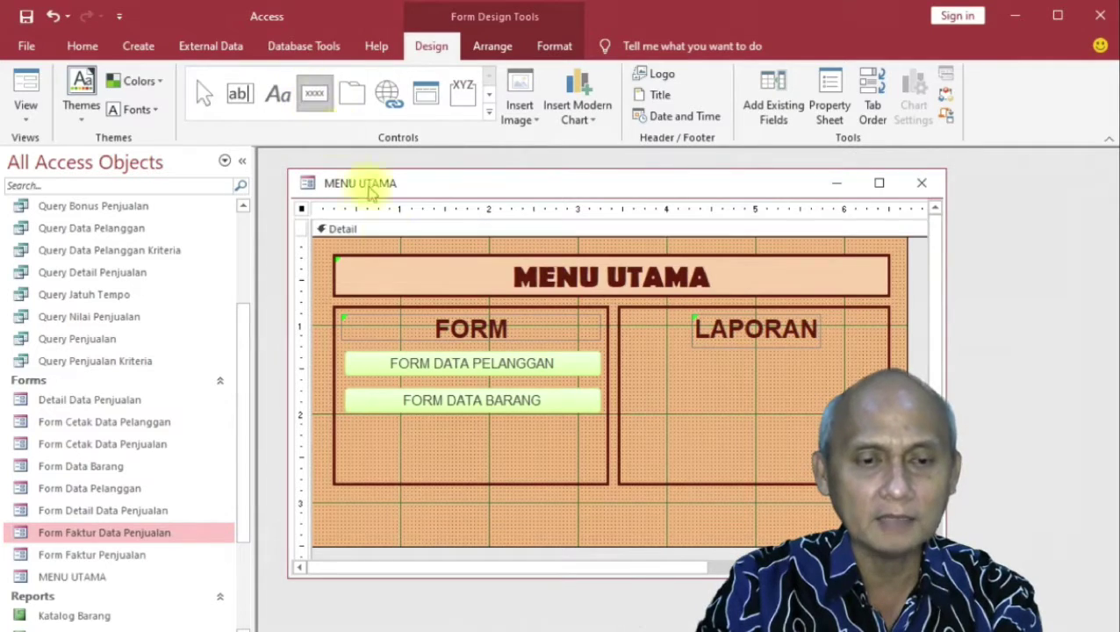
{"action": "left_click", "coordinate": [347, 428]}
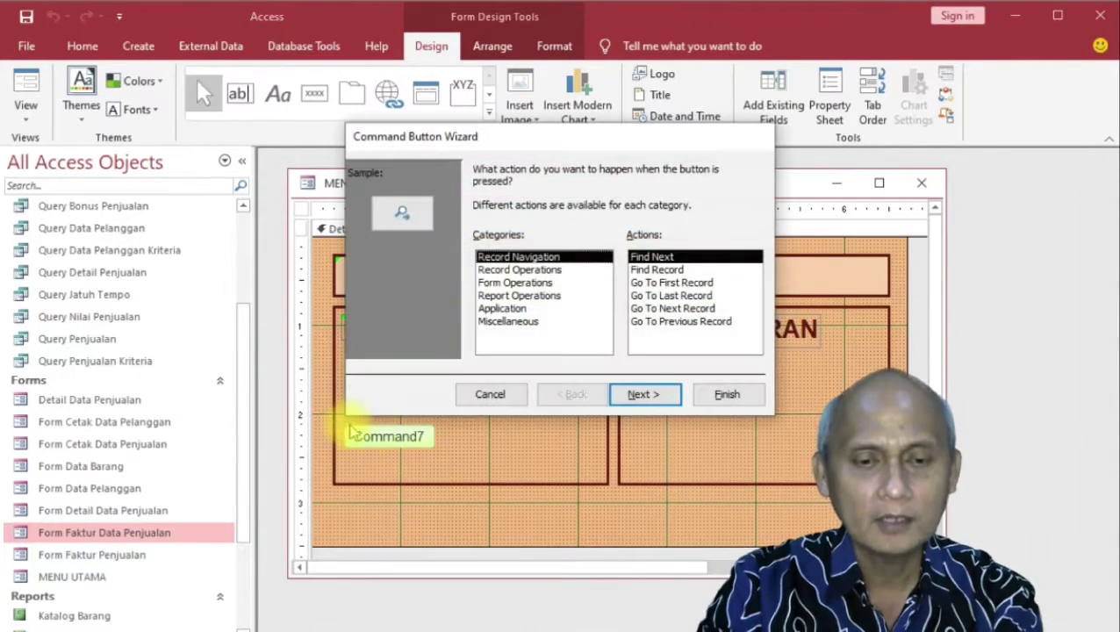
{"action": "left_click", "coordinate": [514, 282]}
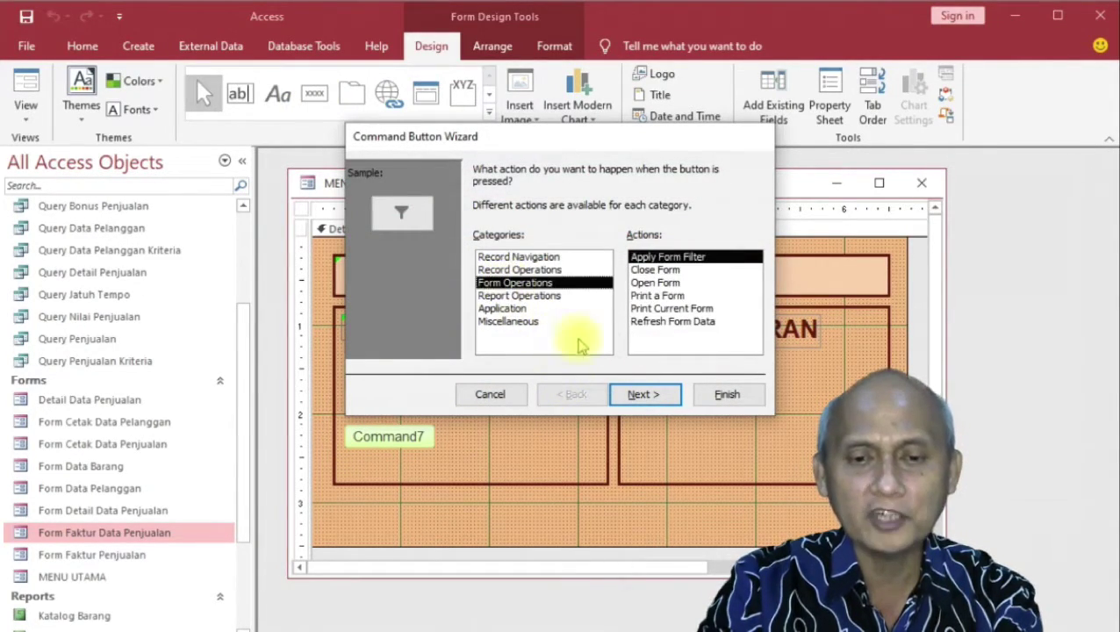
{"action": "left_click", "coordinate": [654, 283]}
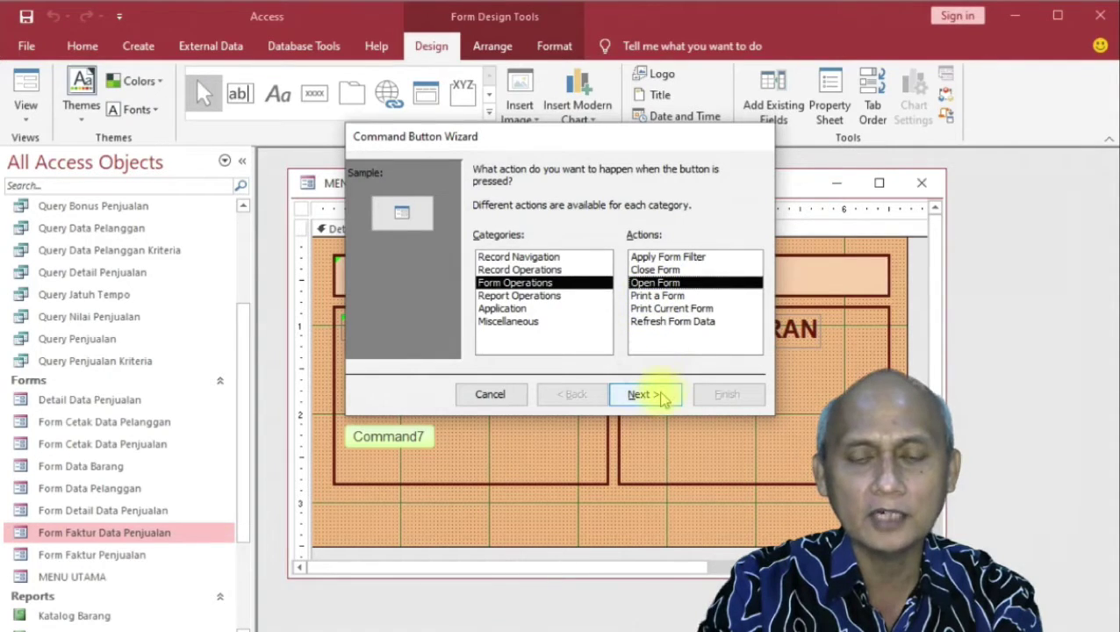
{"action": "left_click", "coordinate": [663, 396]}
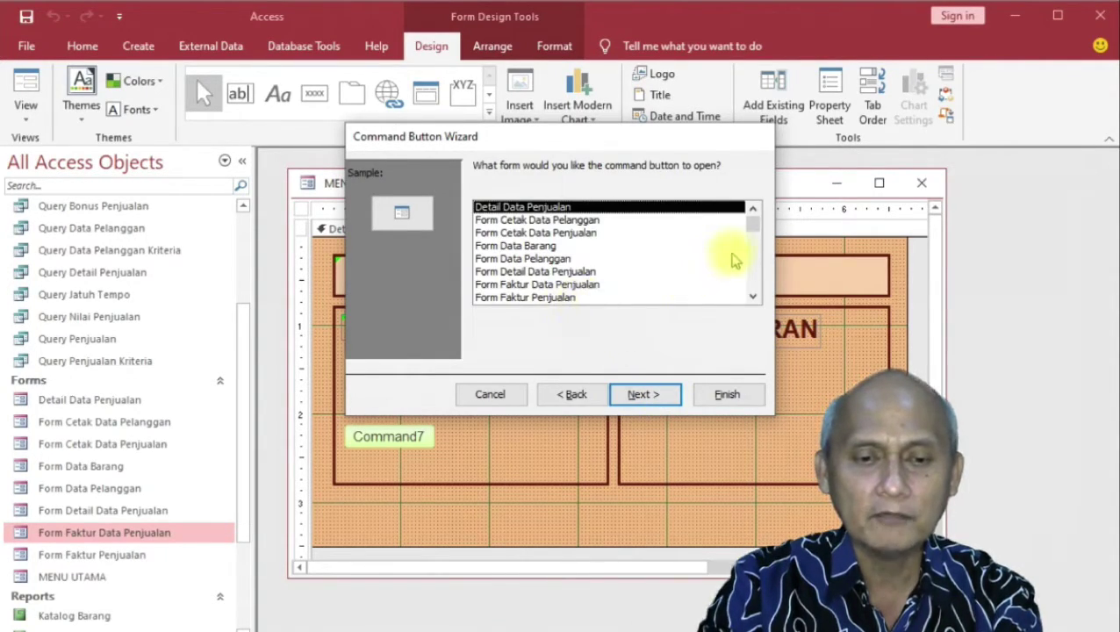
{"action": "left_click", "coordinate": [566, 297]}
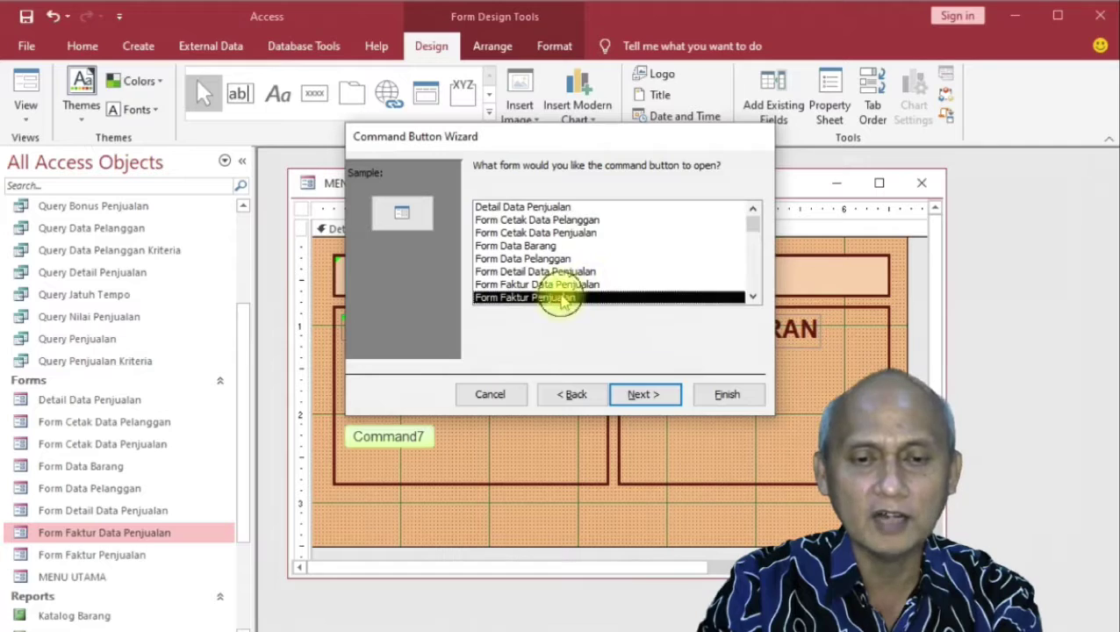
{"action": "left_click", "coordinate": [640, 399]}
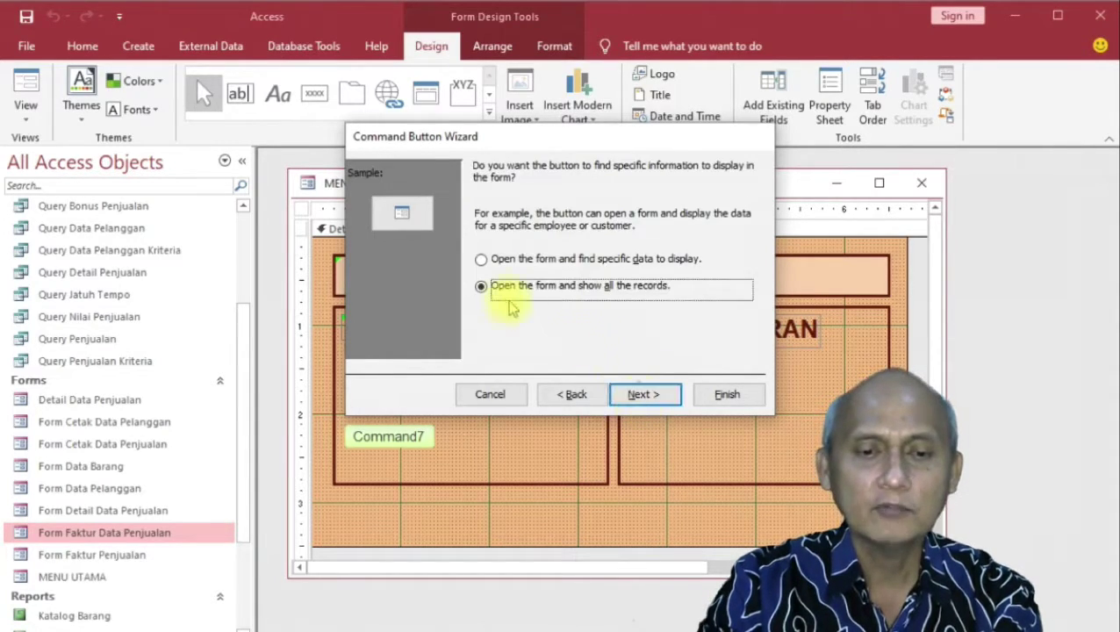
{"action": "left_click", "coordinate": [646, 397]}
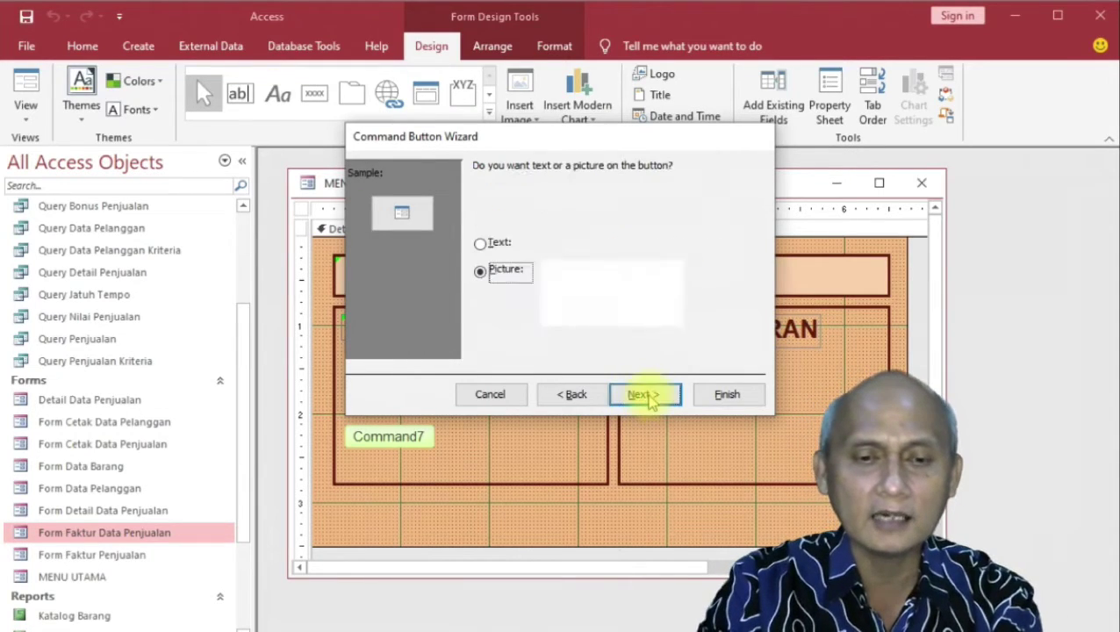
Caption the new button with the text FORM FAKTUR PENJUALAN, keeping its default name, and widen it to match the buttons above
{"action": "left_click", "coordinate": [488, 243]}
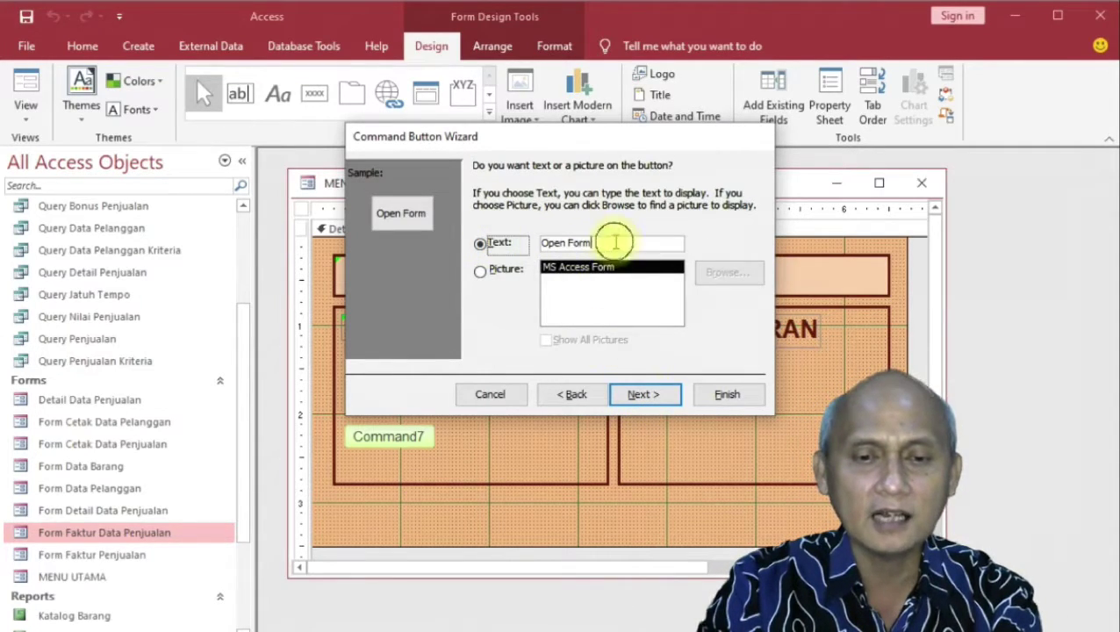
{"action": "left_click_drag", "start_coordinate": [612, 242], "coordinate": [495, 244]}
{"action": "type", "text": "FORM"}
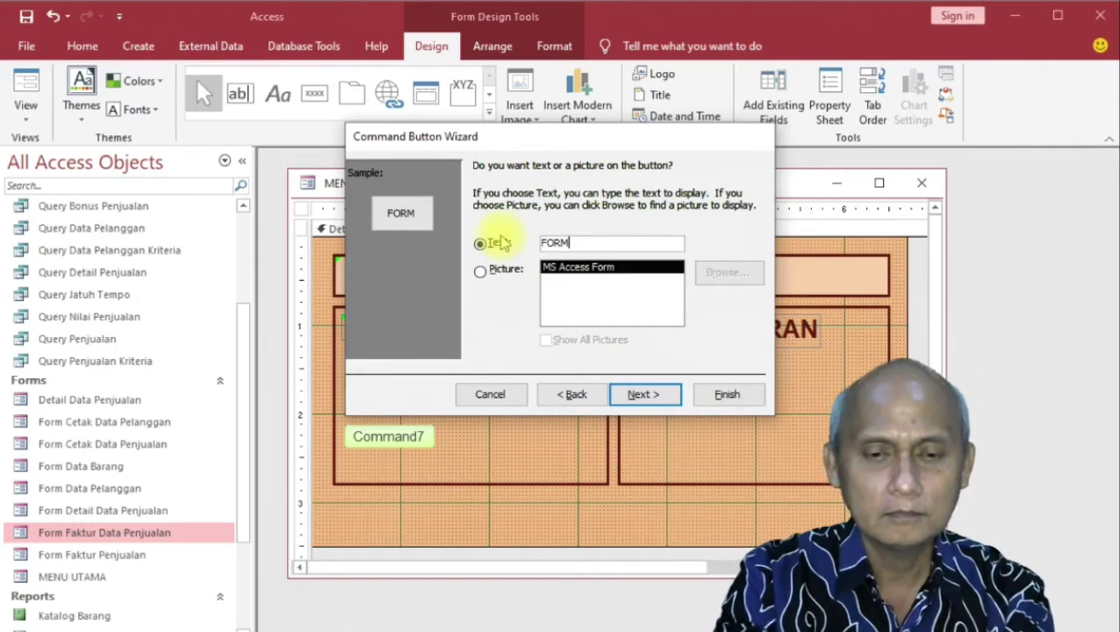
{"action": "type", "text": " FAK"}
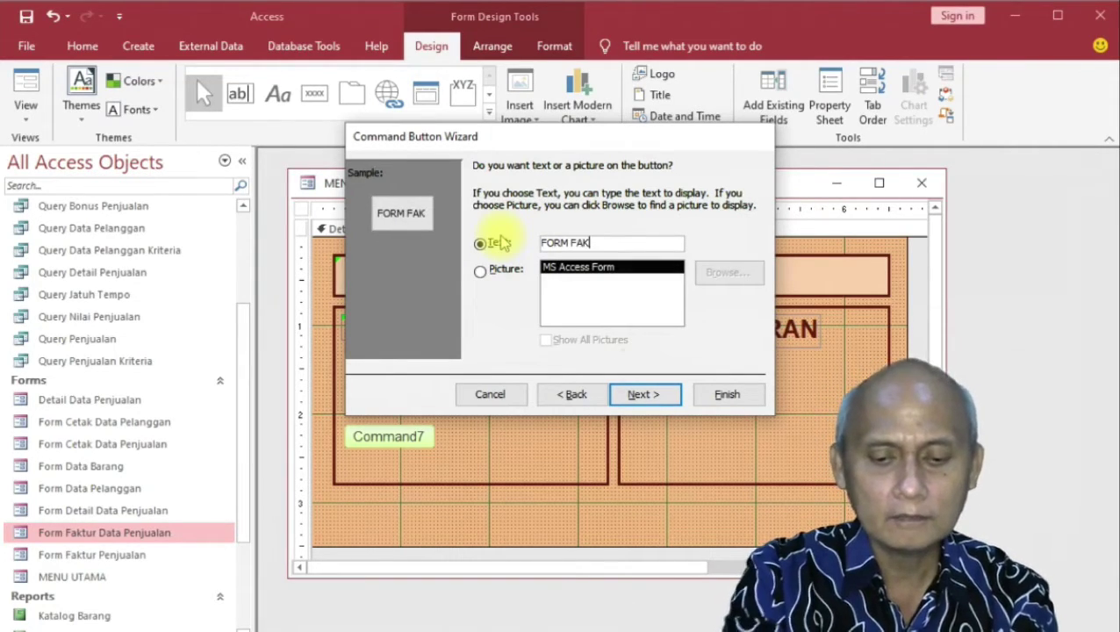
{"action": "type", "text": "TUR PE"}
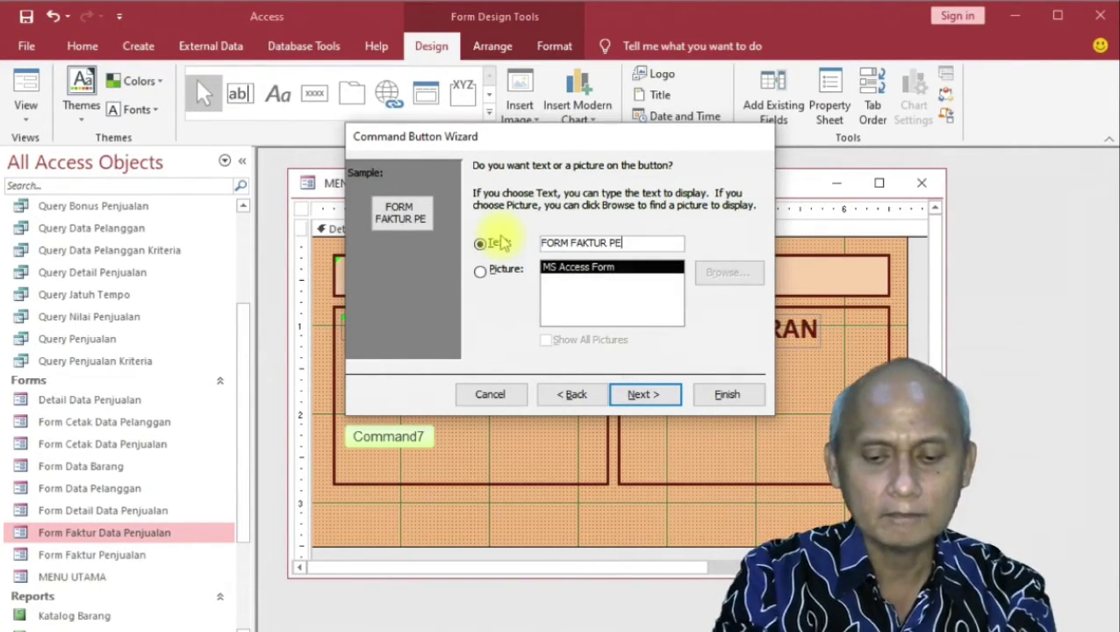
{"action": "type", "text": "NJUALAN"}
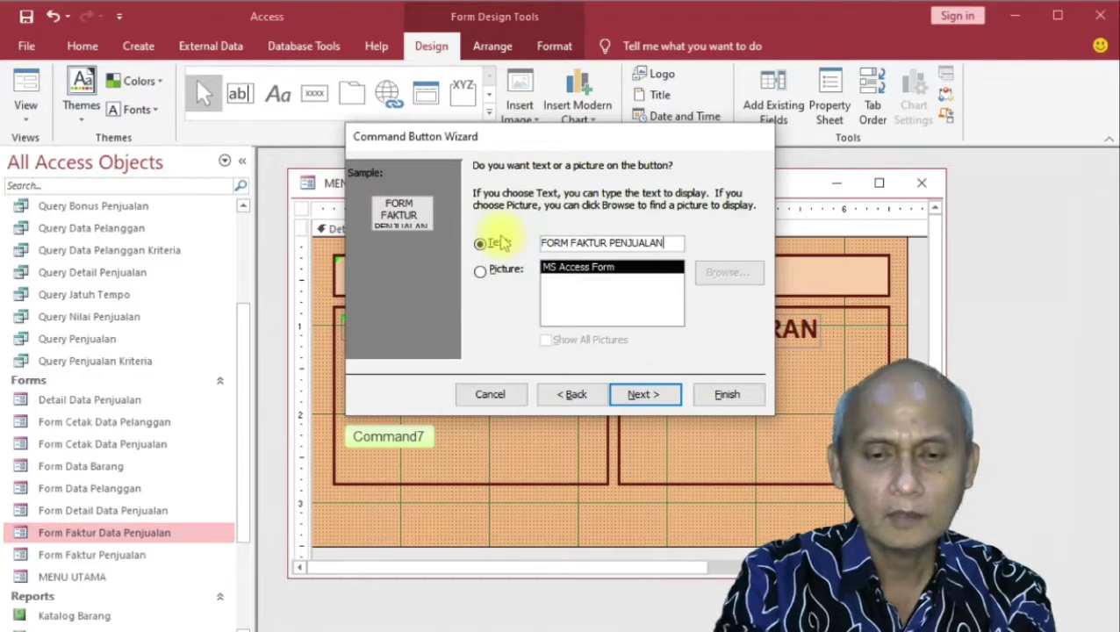
{"action": "left_click", "coordinate": [664, 394]}
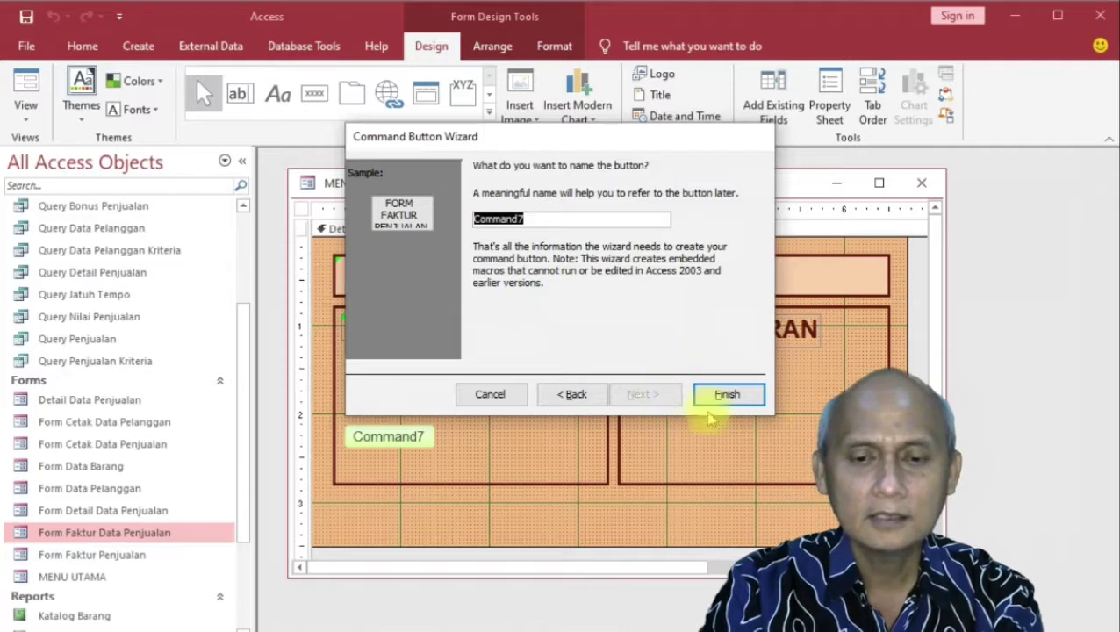
{"action": "left_click", "coordinate": [739, 395]}
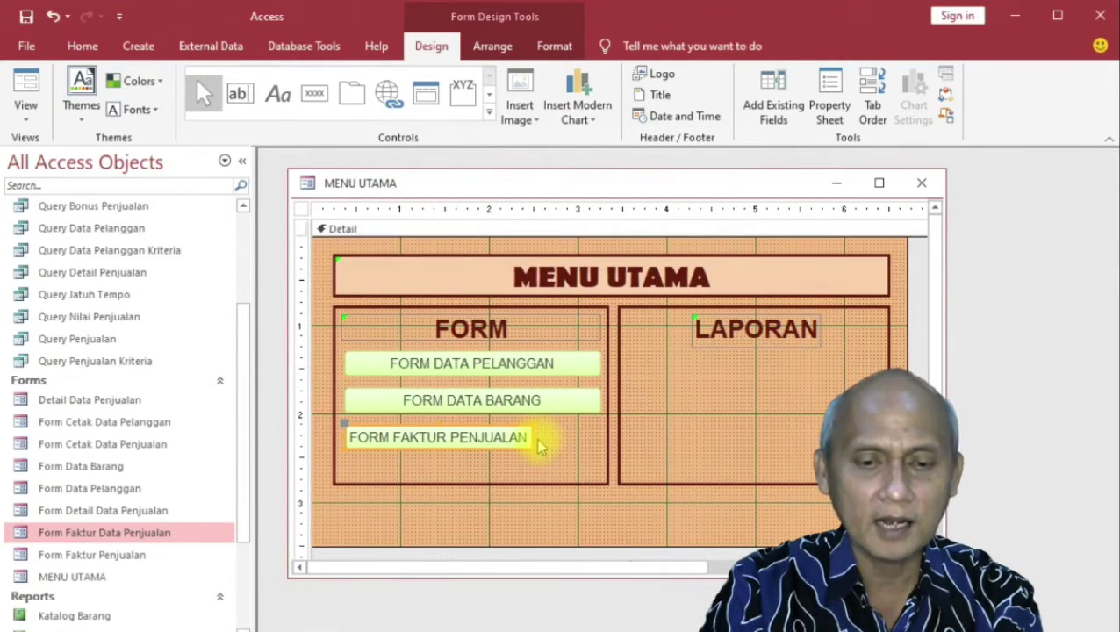
{"action": "left_click_drag", "start_coordinate": [535, 437], "coordinate": [602, 439]}
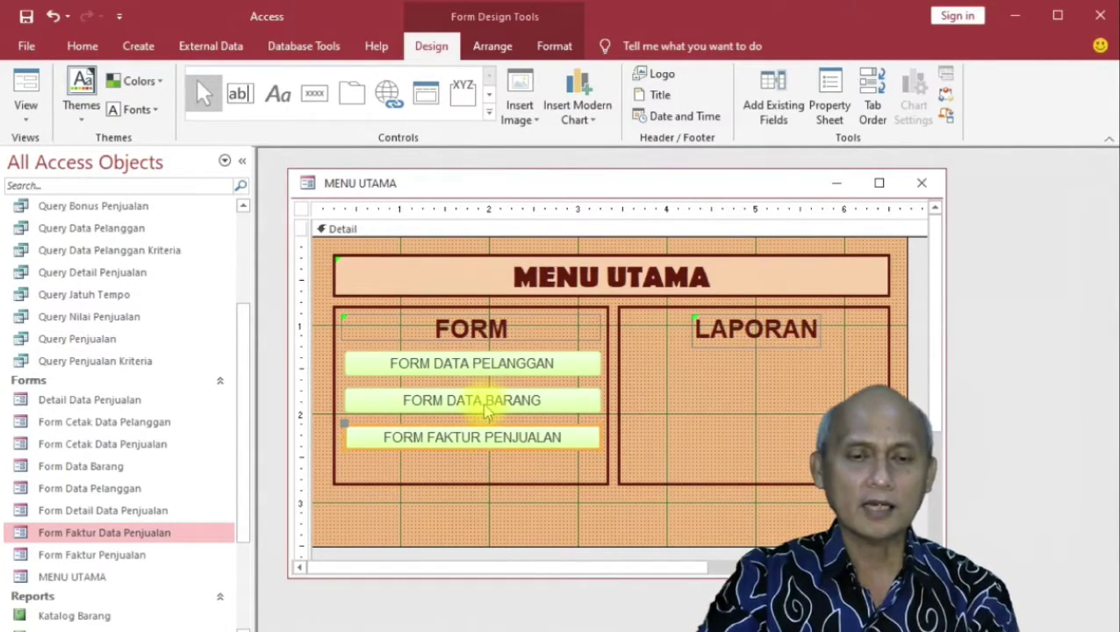
{"action": "left_click", "coordinate": [491, 496]}
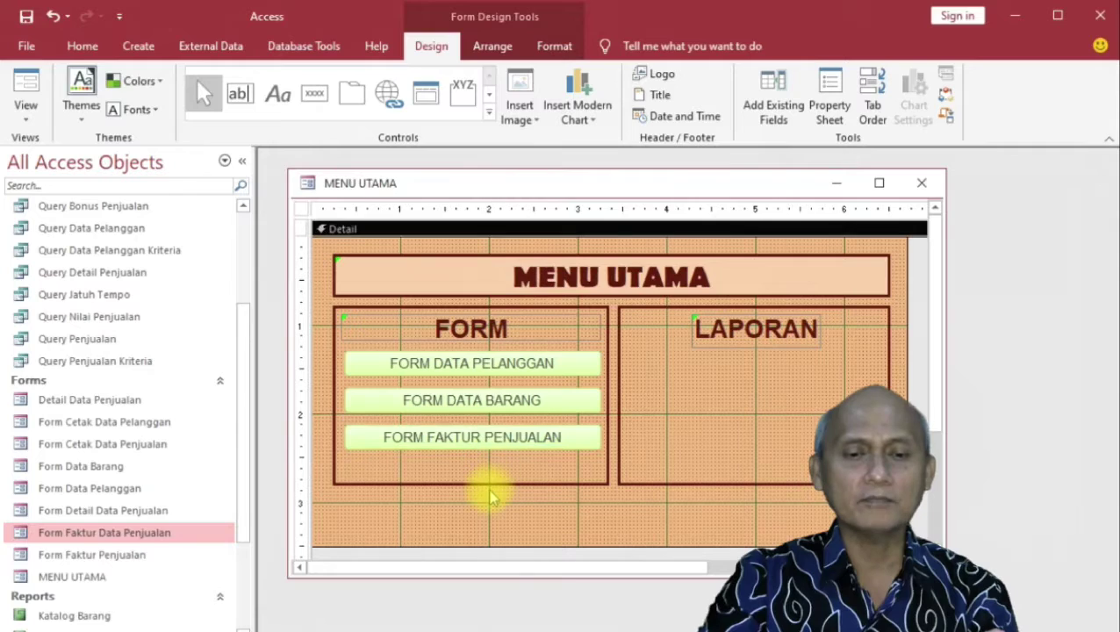
Shorten the frame around the FORM section to end just below its last button, and shorten the LAPORAN frame to match
{"action": "left_click", "coordinate": [489, 484]}
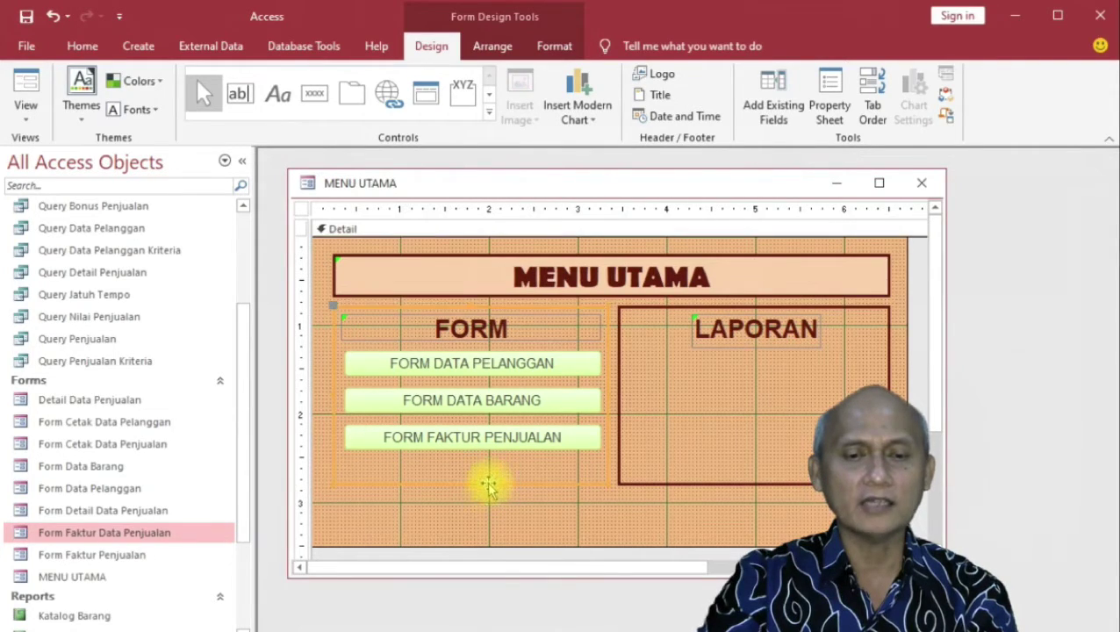
{"action": "left_click", "coordinate": [469, 484]}
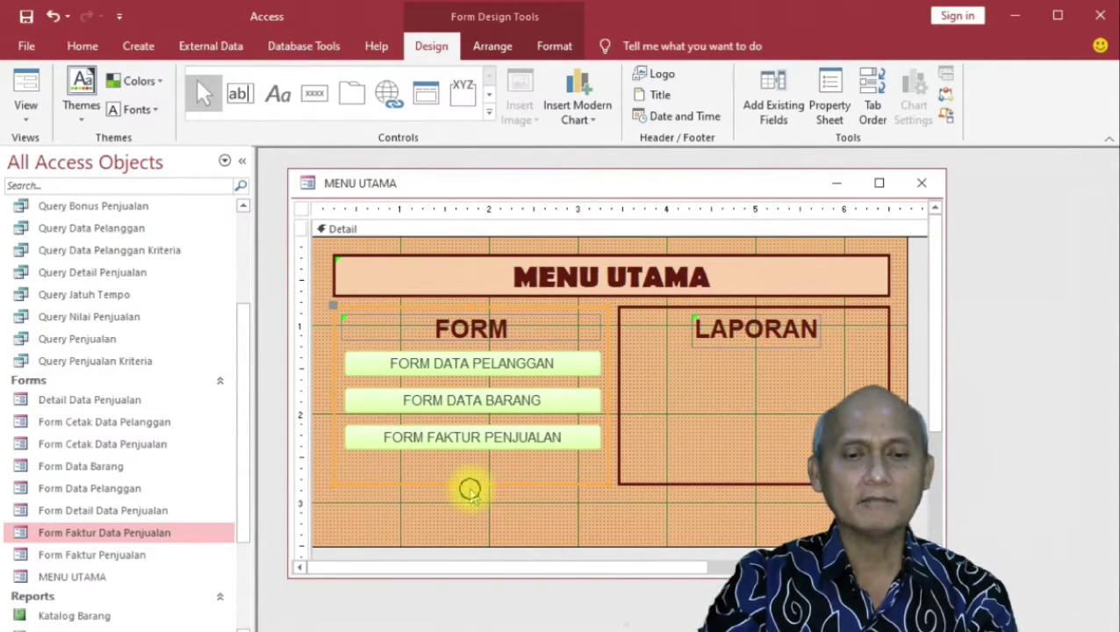
{"action": "left_click_drag", "start_coordinate": [470, 484], "coordinate": [470, 465]}
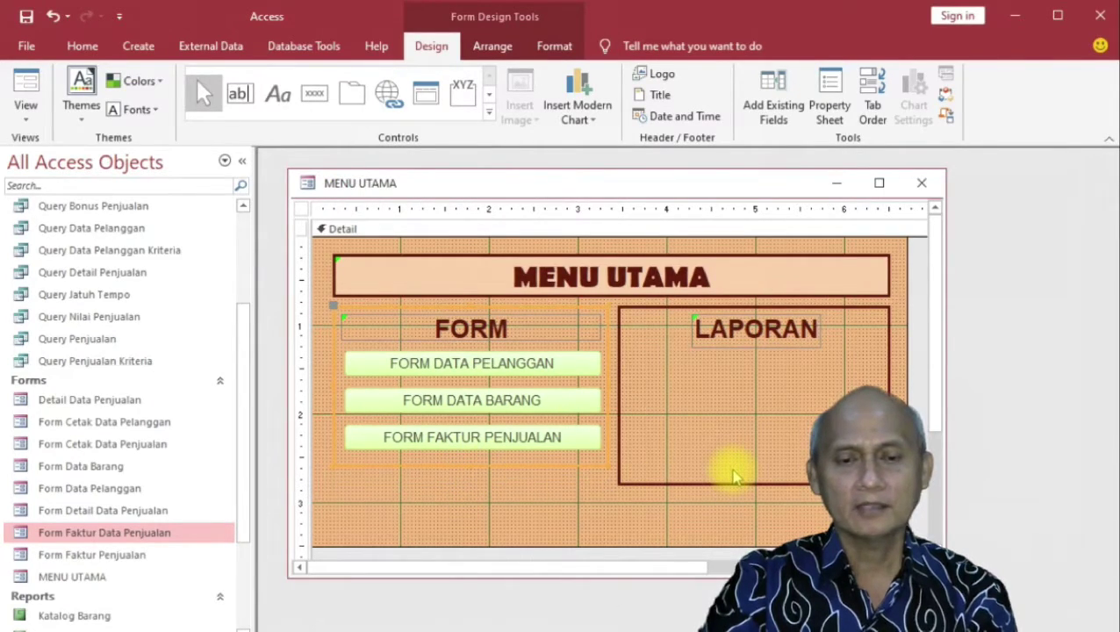
{"action": "left_click", "coordinate": [744, 496]}
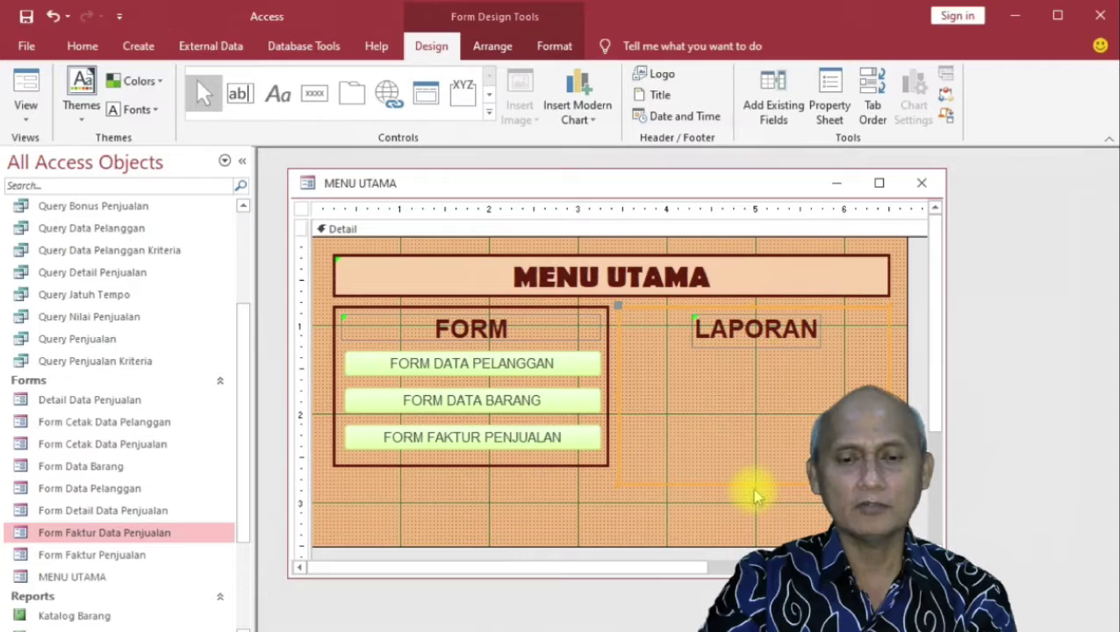
{"action": "left_click", "coordinate": [751, 483]}
{"action": "left_click_drag", "start_coordinate": [751, 478], "coordinate": [750, 465]}
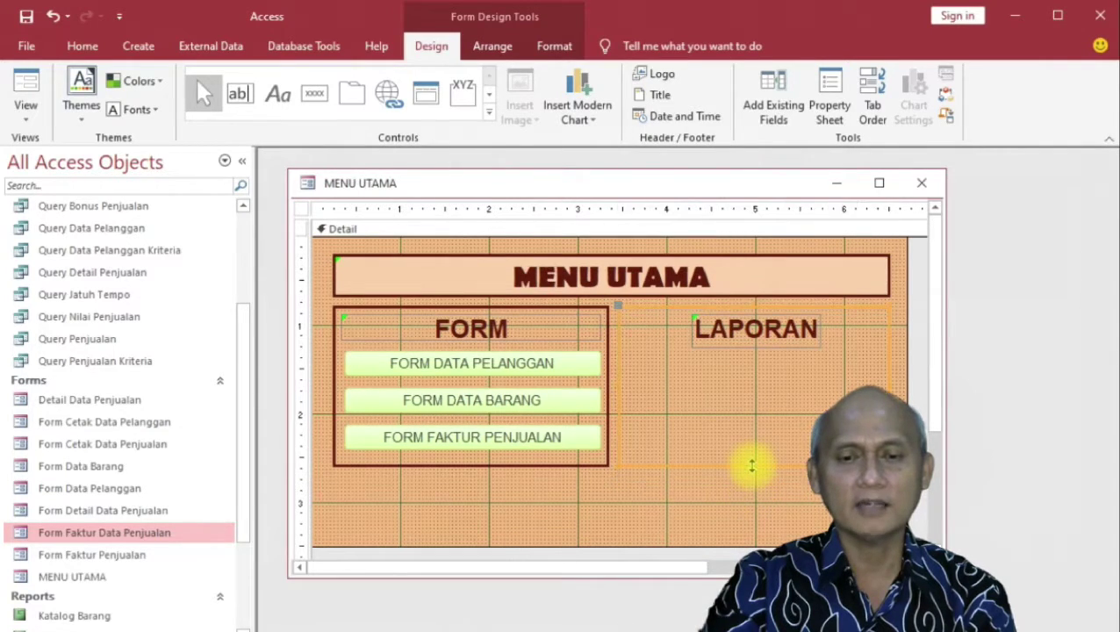